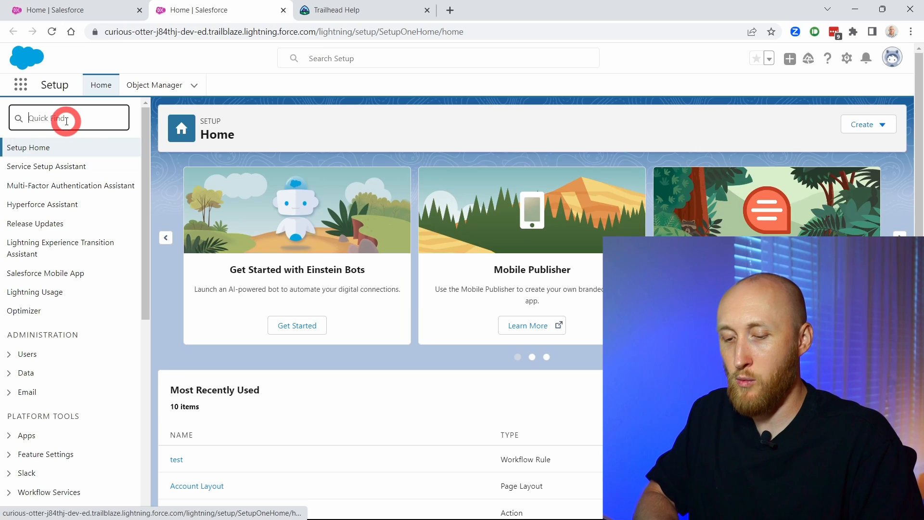
- Search Setup for "automation", open Workflow Rules and start a new workflow rule
type("automation")
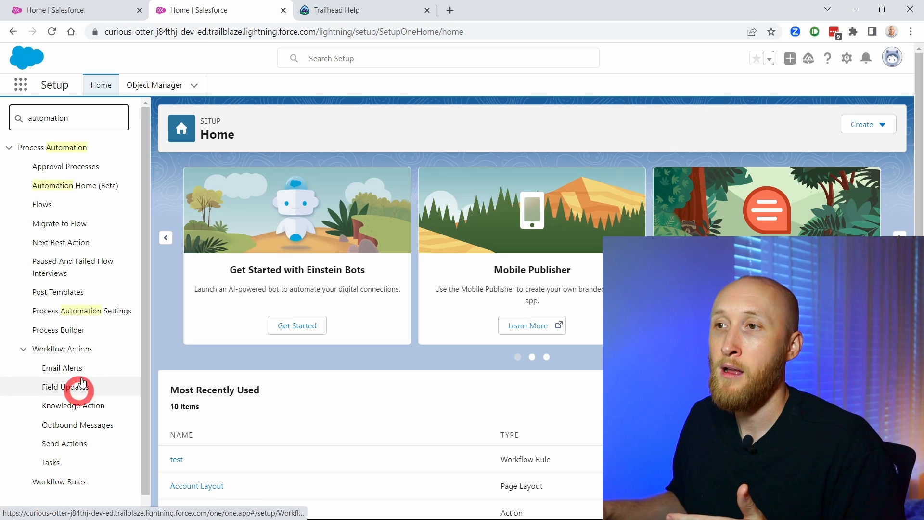
left_click(72, 482)
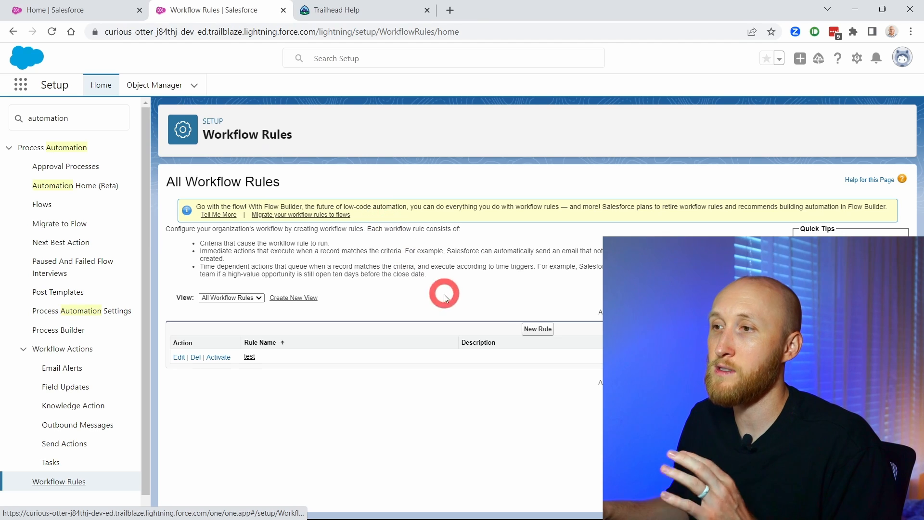
left_click(537, 329)
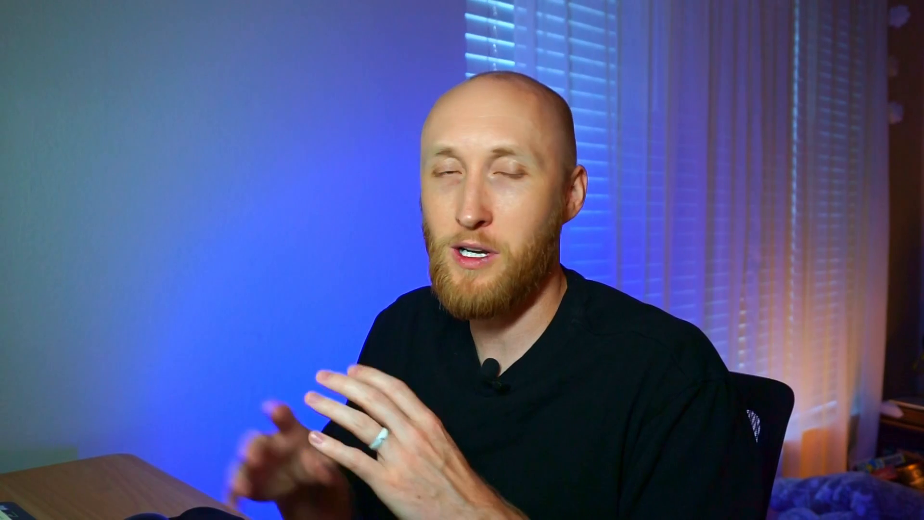
left_click(487, 361)
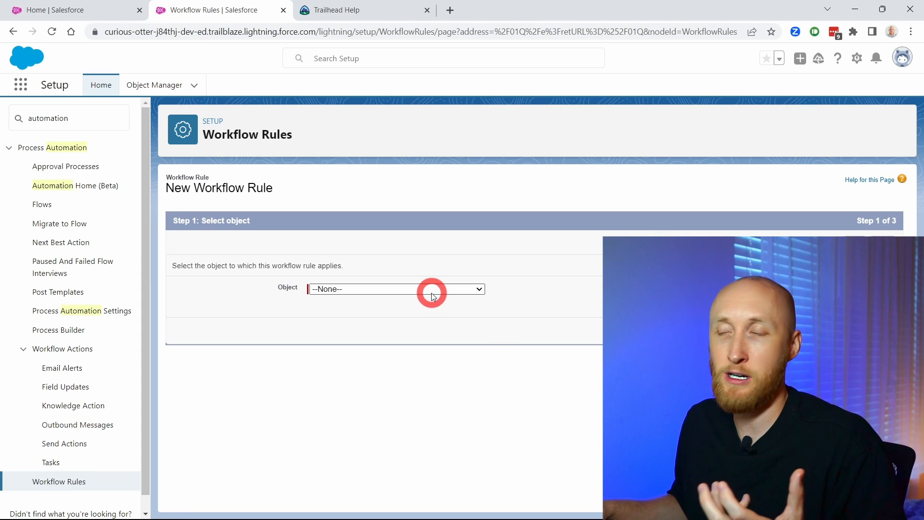
- Choose Opportunity as the object for the new workflow rule
left_click(433, 295)
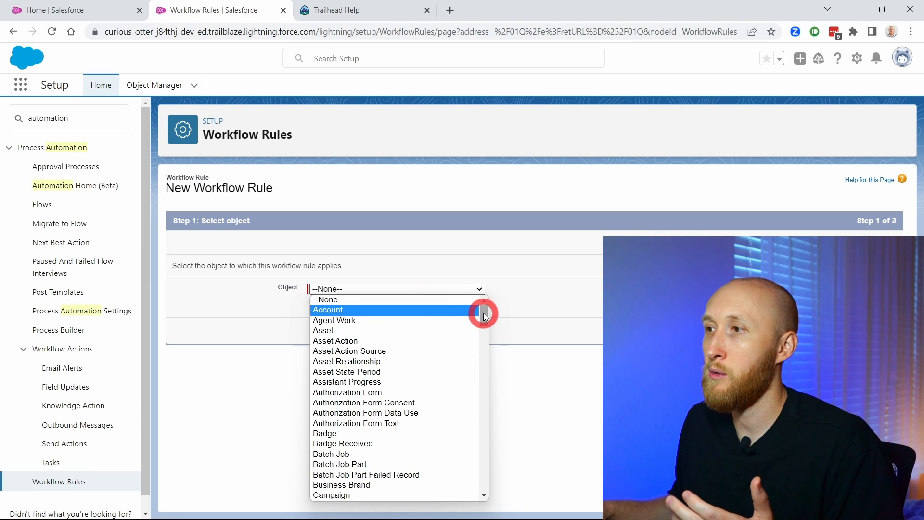
left_click_drag(485, 315, 451, 409)
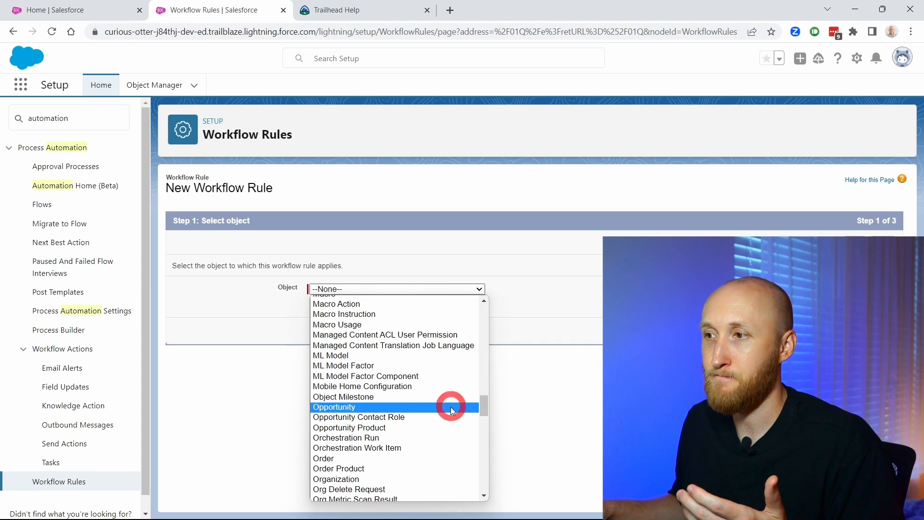
left_click(451, 408)
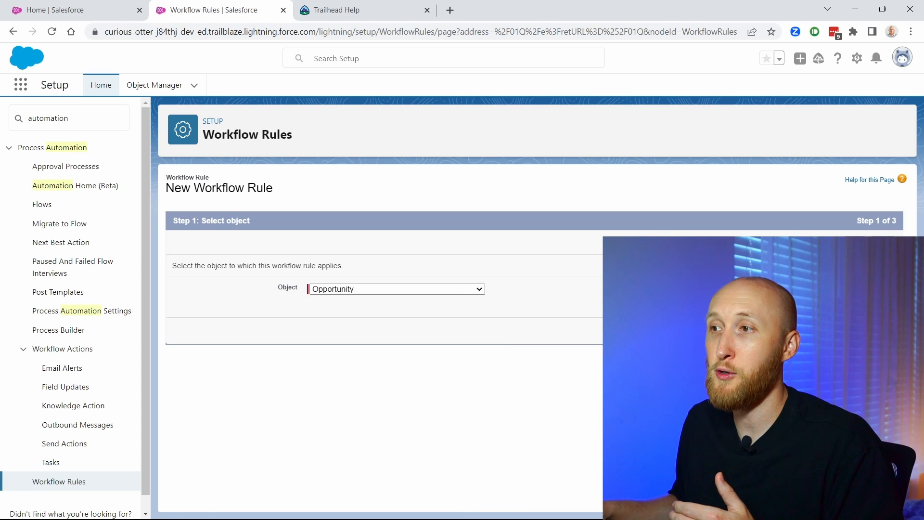
- Name the workflow rule "Test Opp Alert"
left_click(393, 308)
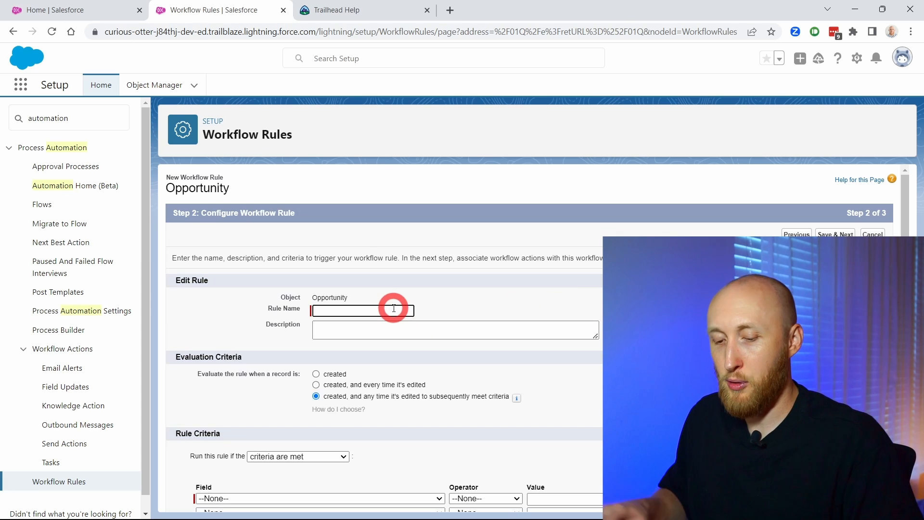
type("Test Opp")
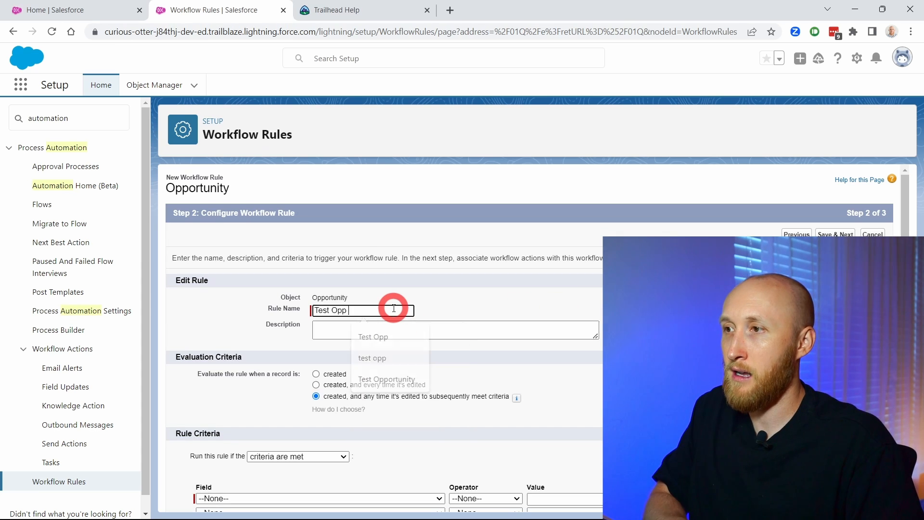
type(" Alert")
key("Tab")
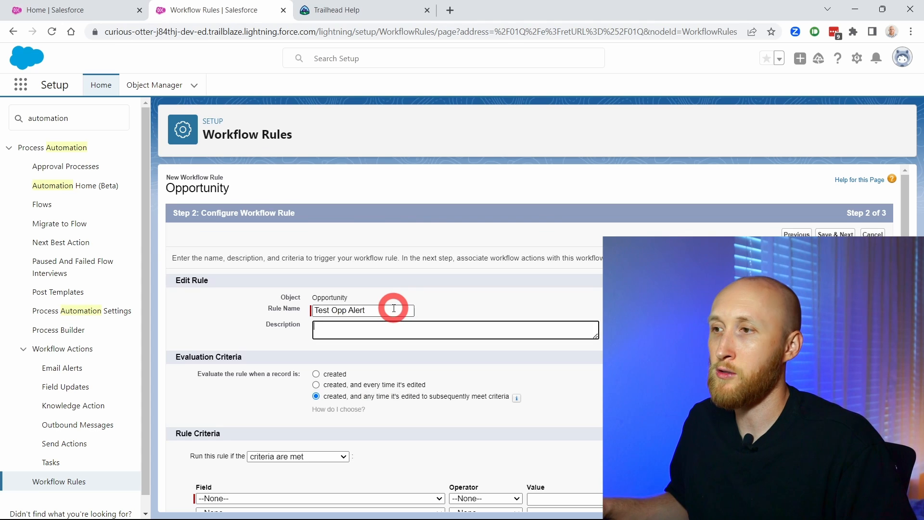
- Add the rule criterion Opportunity: Amount greater or equal 100000 and save it to continue to the workflow actions
scroll(388, 315, "down", 2)
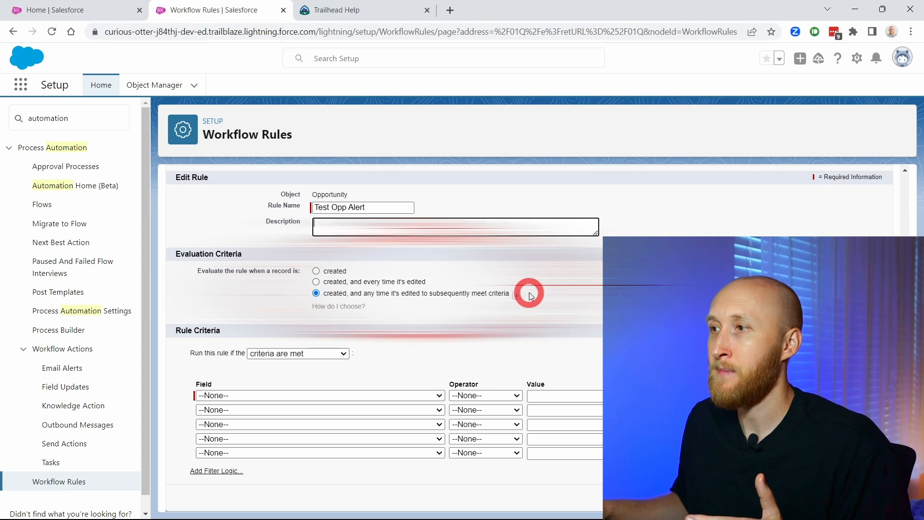
mouse_move(518, 296)
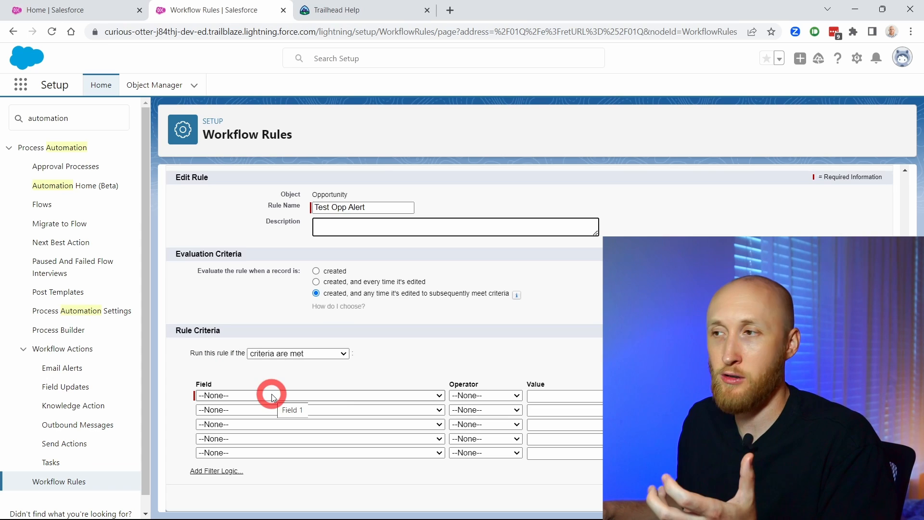
left_click(409, 396)
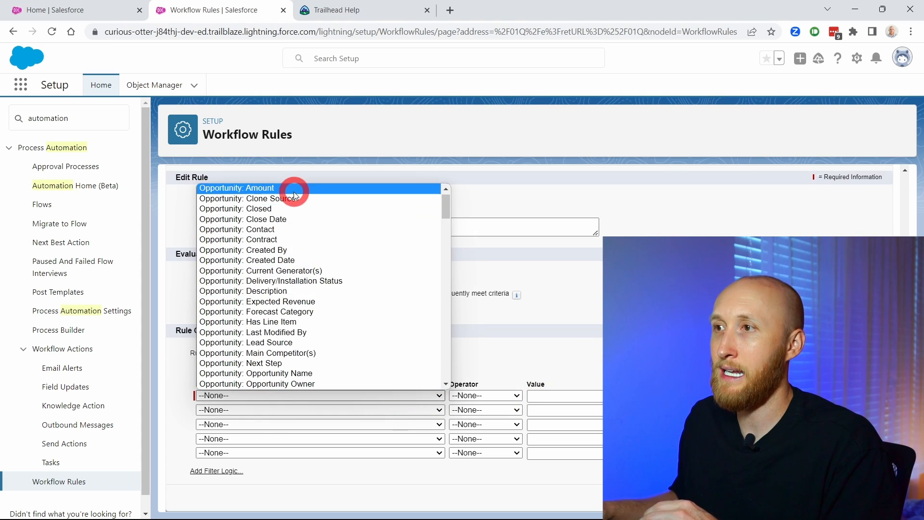
left_click(293, 192)
left_click(510, 397)
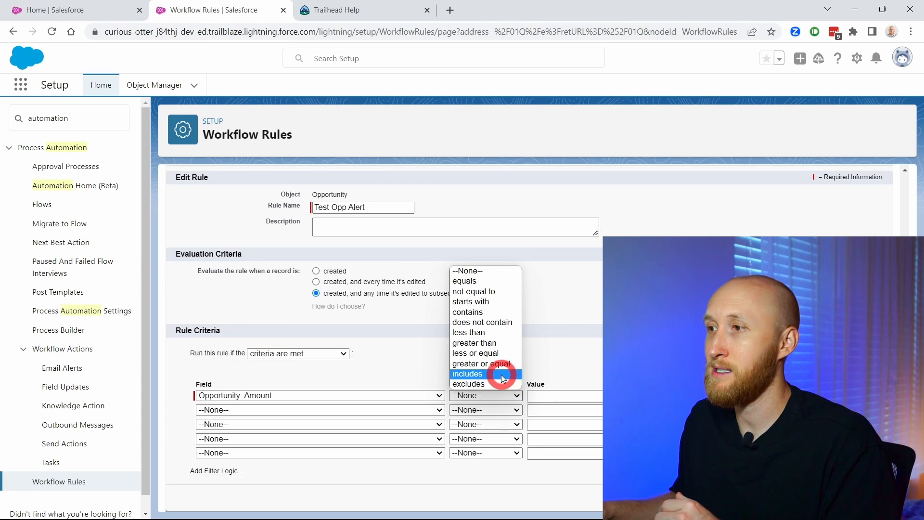
left_click(501, 364)
left_click(556, 394)
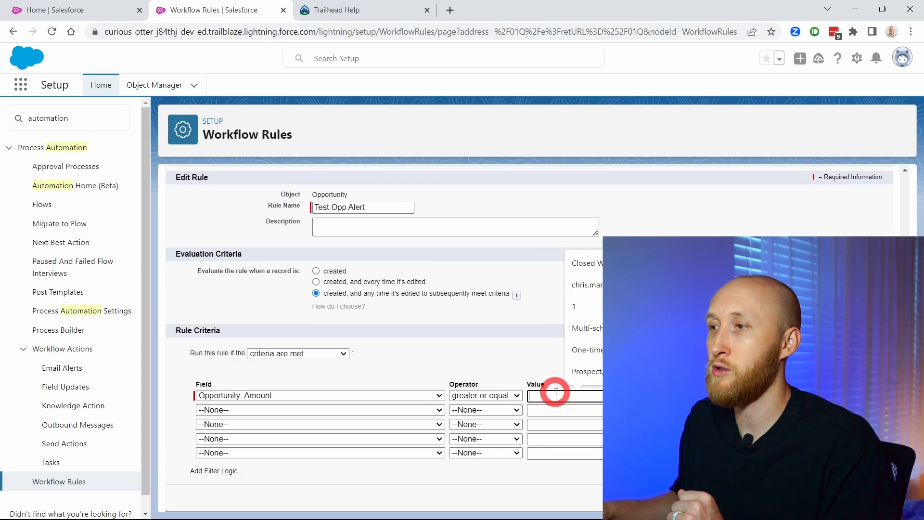
type("100000")
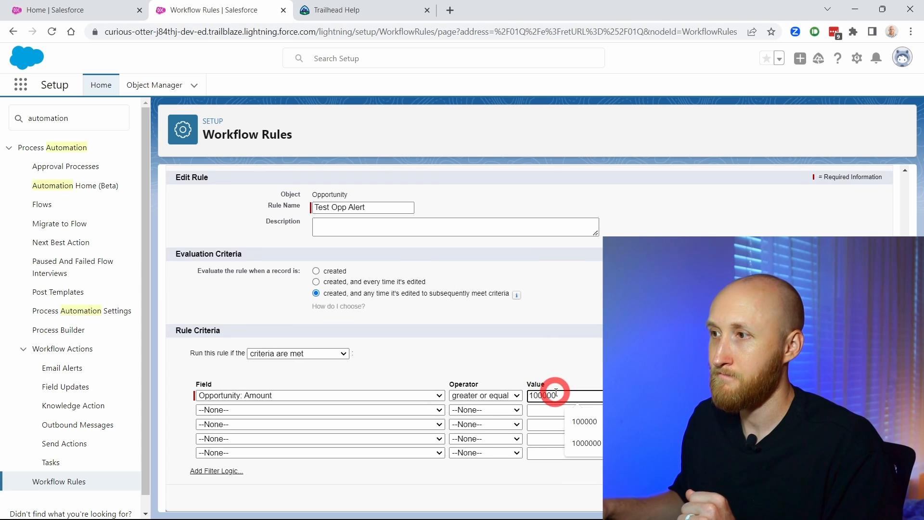
left_click(568, 346)
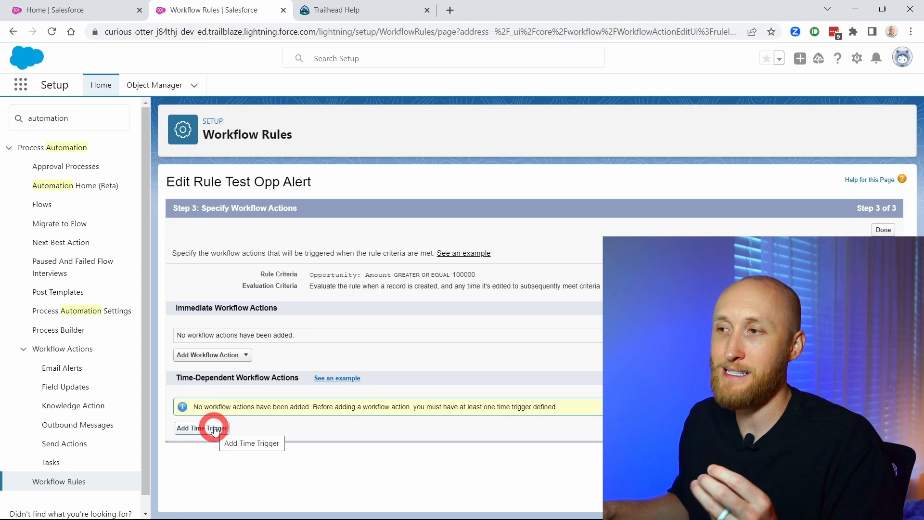
- Review the action types available for immediate workflow actions
left_click(246, 356)
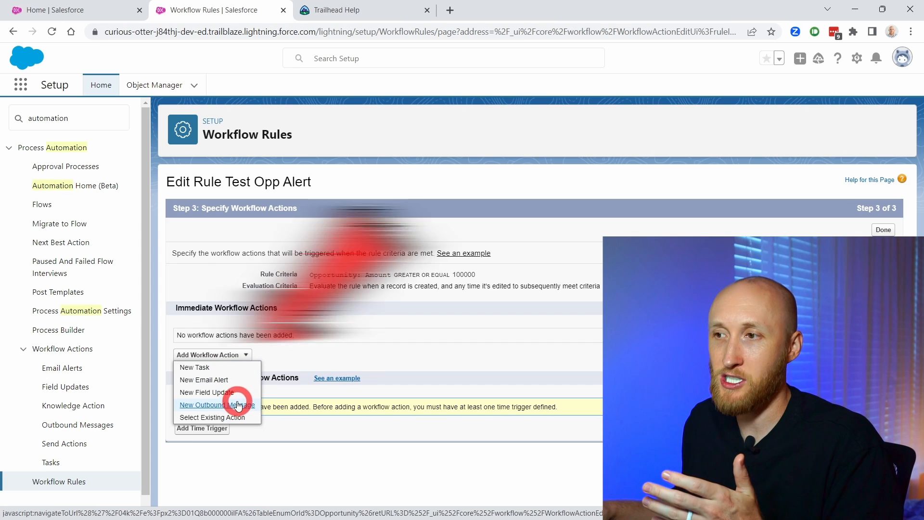
left_click(304, 350)
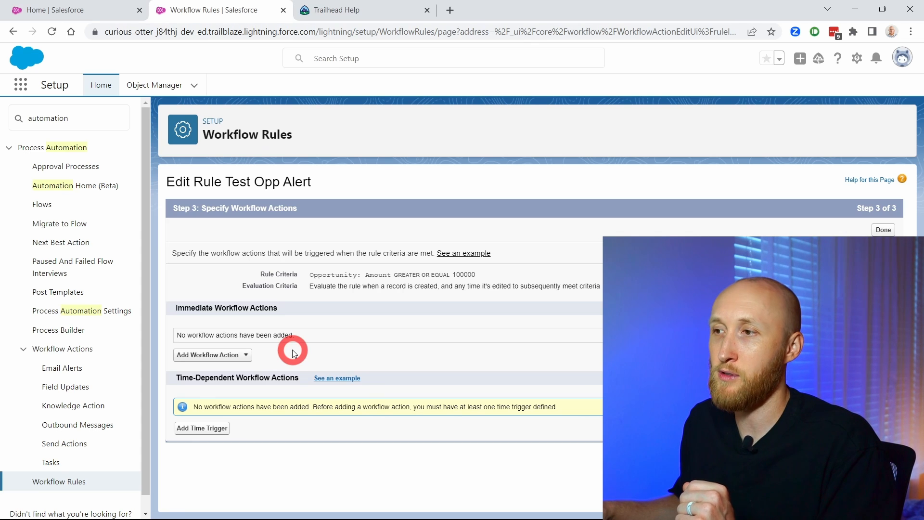
- Add a time trigger of 1 hour after Rule Trigger Date and list the action types available for it
left_click(223, 428)
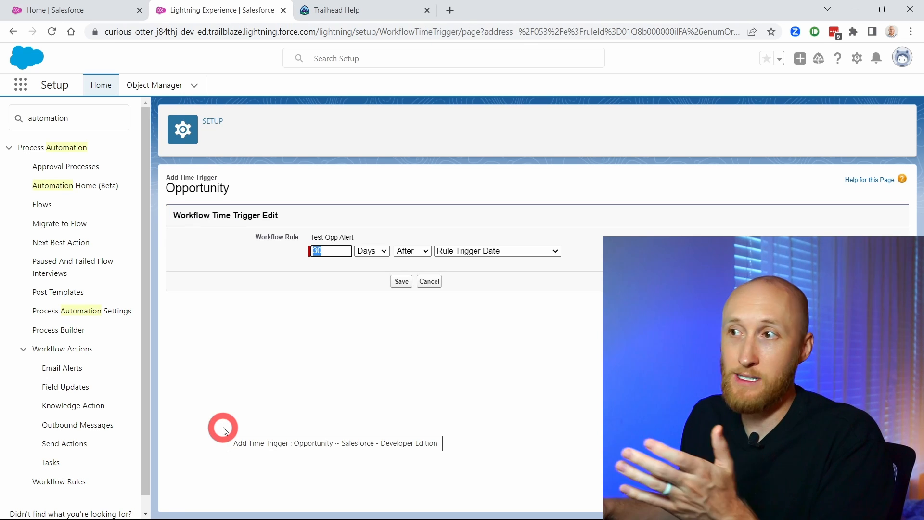
left_click(475, 255)
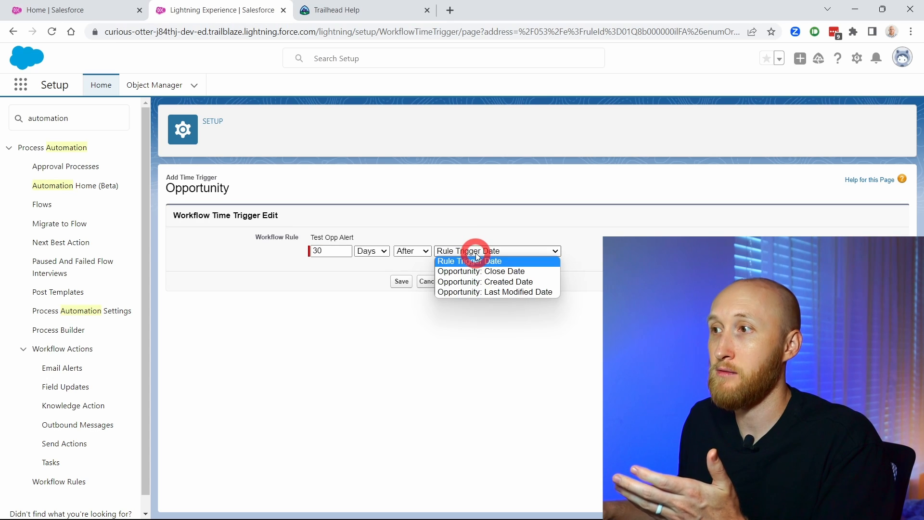
left_click(476, 254)
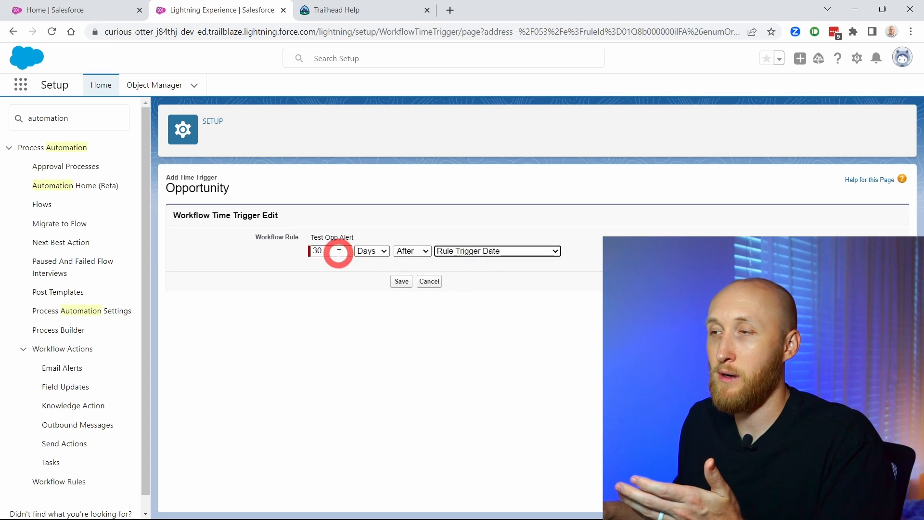
left_click_drag(336, 252, 302, 252)
type("1")
left_click(368, 251)
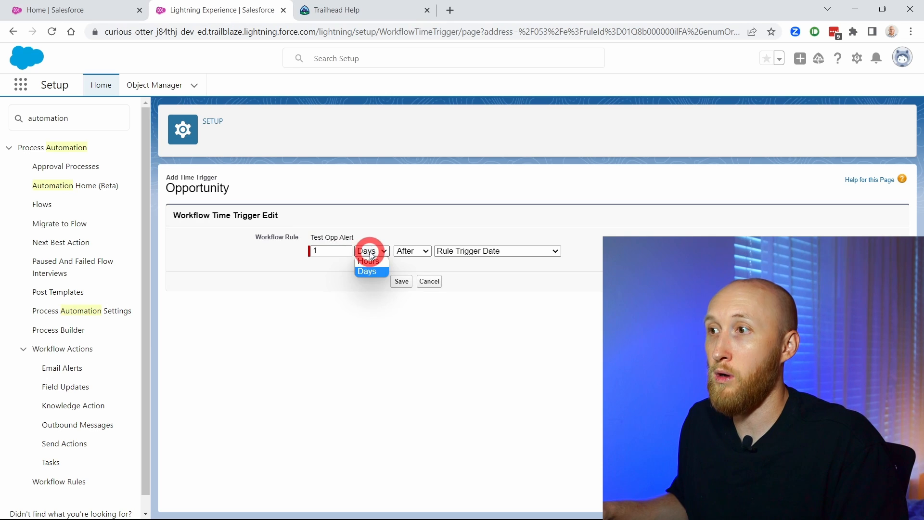
left_click(369, 262)
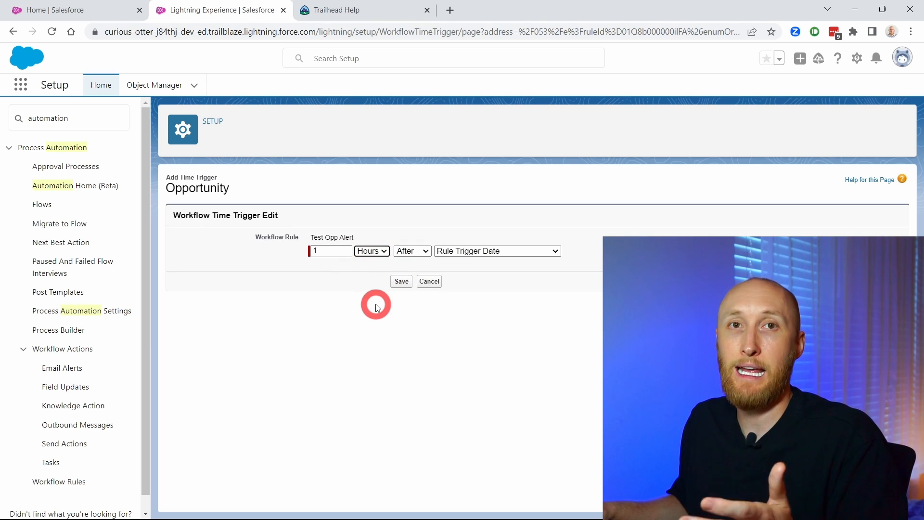
left_click(401, 283)
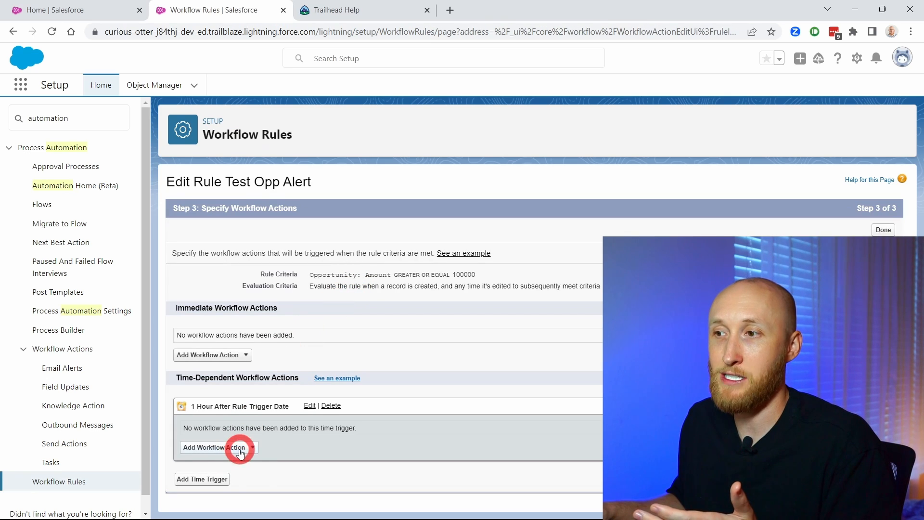
left_click(242, 447)
scroll(282, 424, "down", 1)
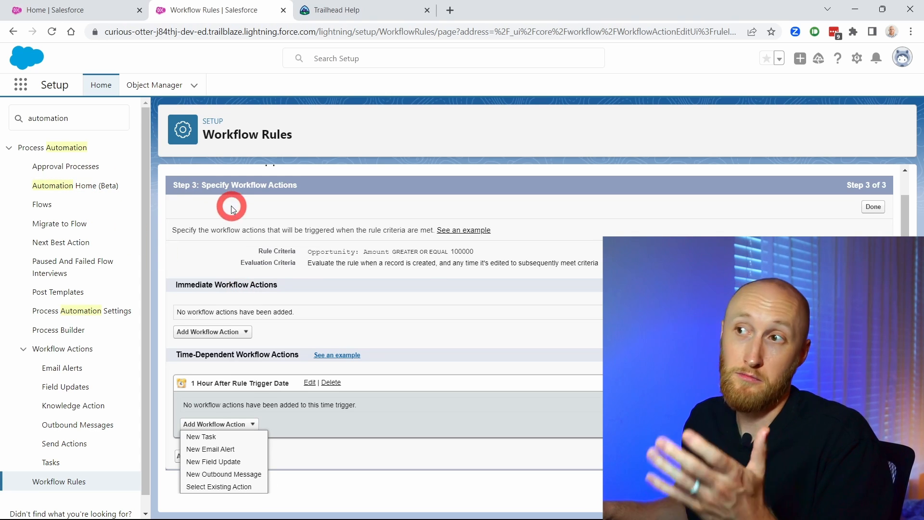
- Search Setup for "time-based" and open the Time-Based Workflow monitoring page
left_click(83, 114)
key("ctrl+a")
key("BackSpace")
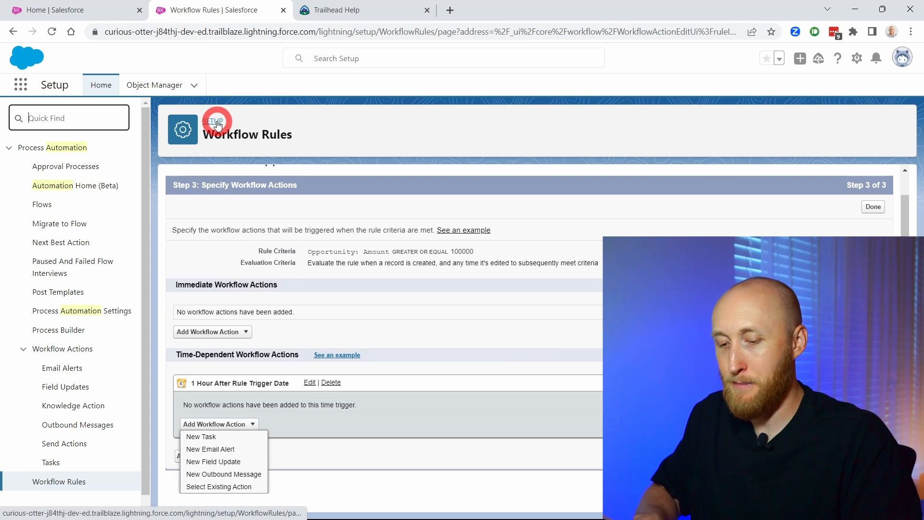
type("time-based")
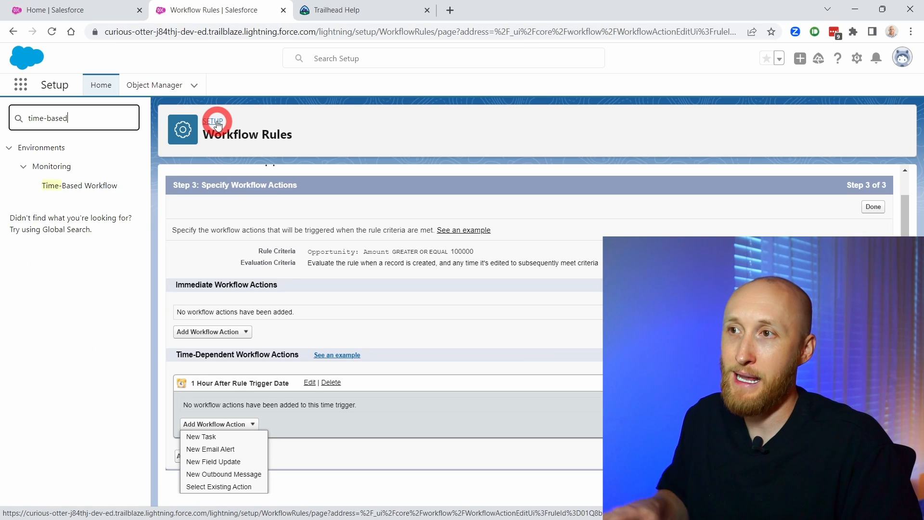
left_click(71, 187)
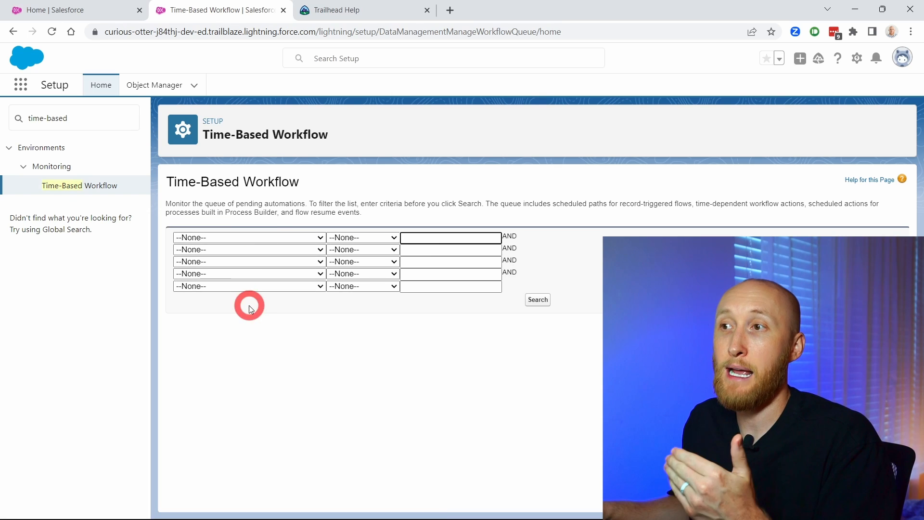
- Search the pending automation queue without filters and examine which fields it can be filtered by
left_click(549, 300)
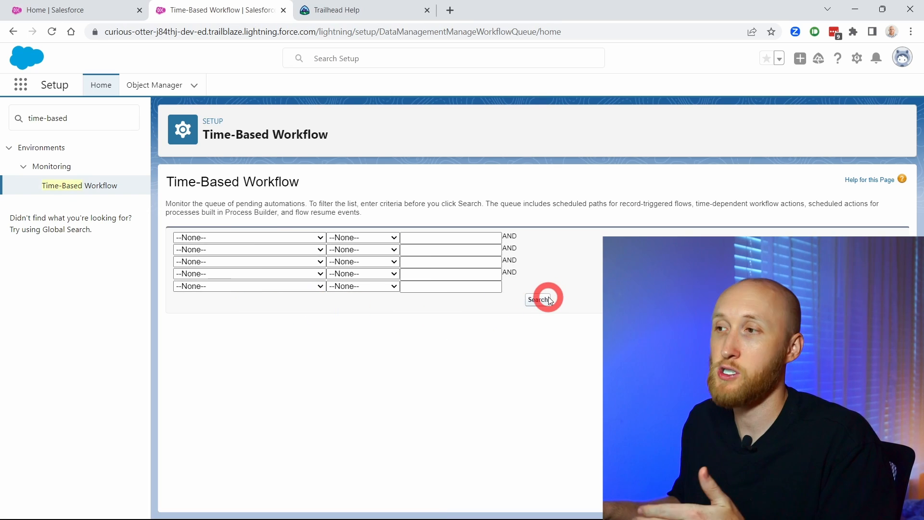
left_click(300, 238)
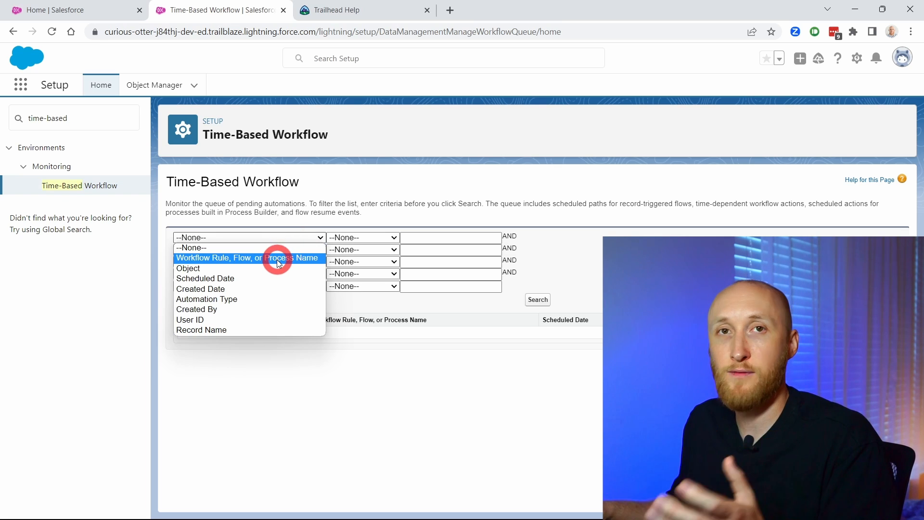
left_click(282, 197)
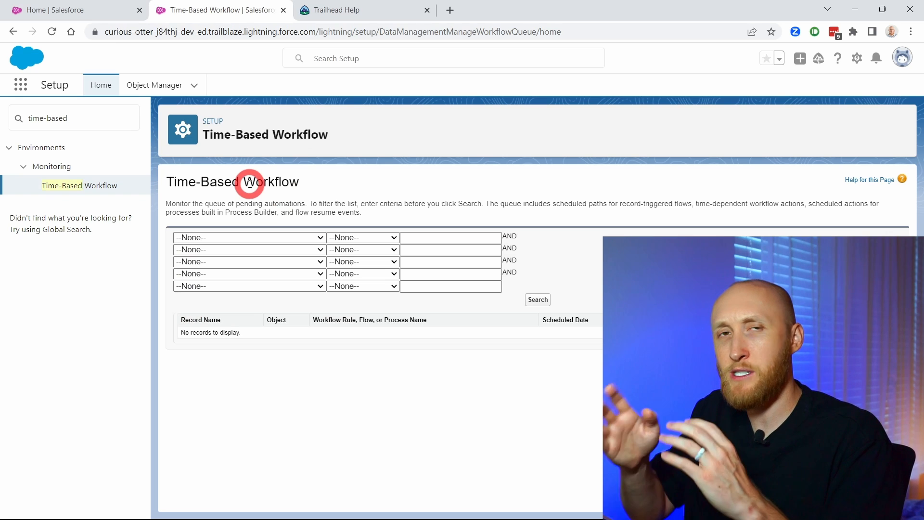
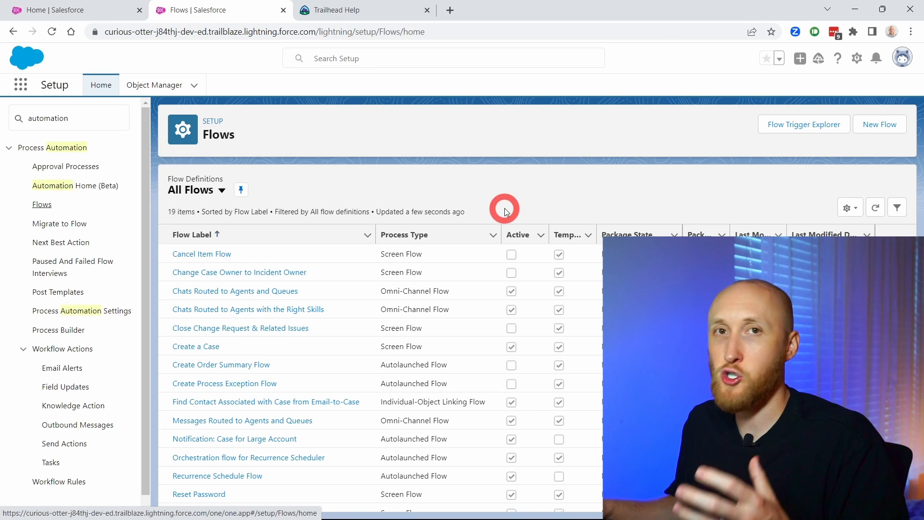
- Create a new Record-Triggered Flow and open its start configuration
left_click(862, 124)
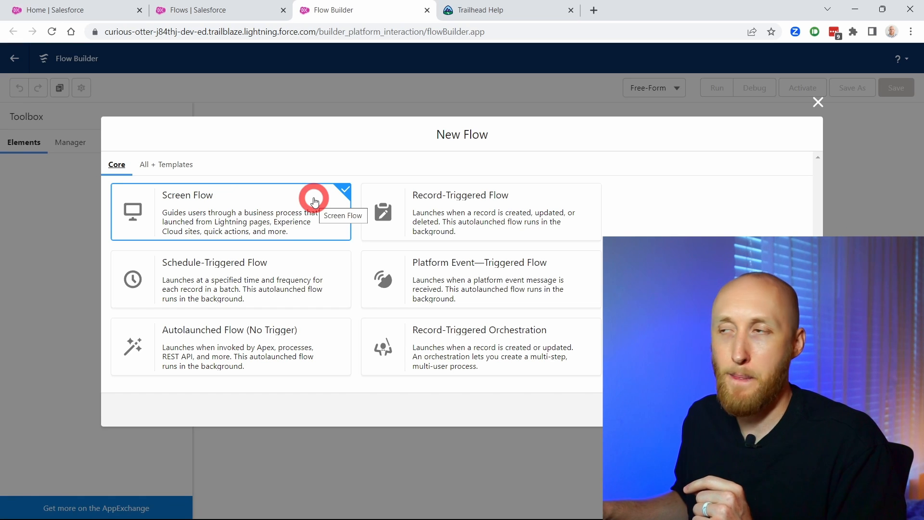
left_click(468, 213)
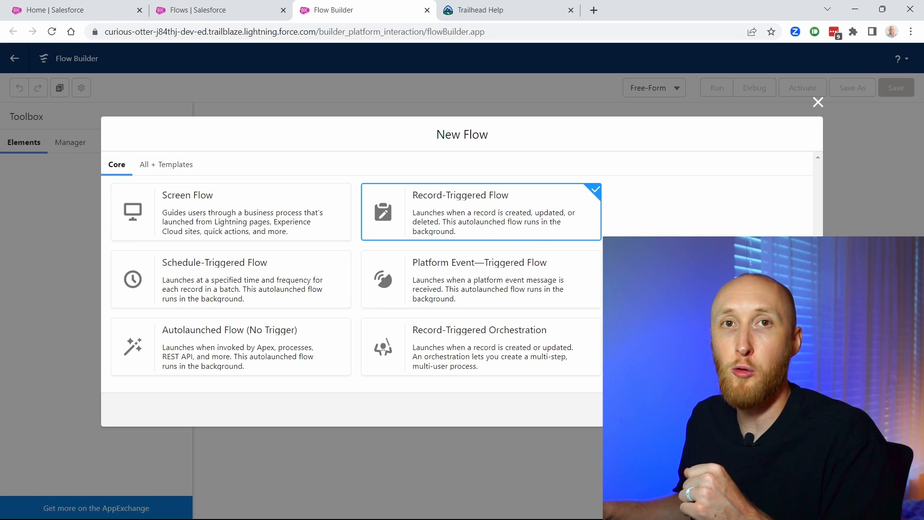
left_click(794, 410)
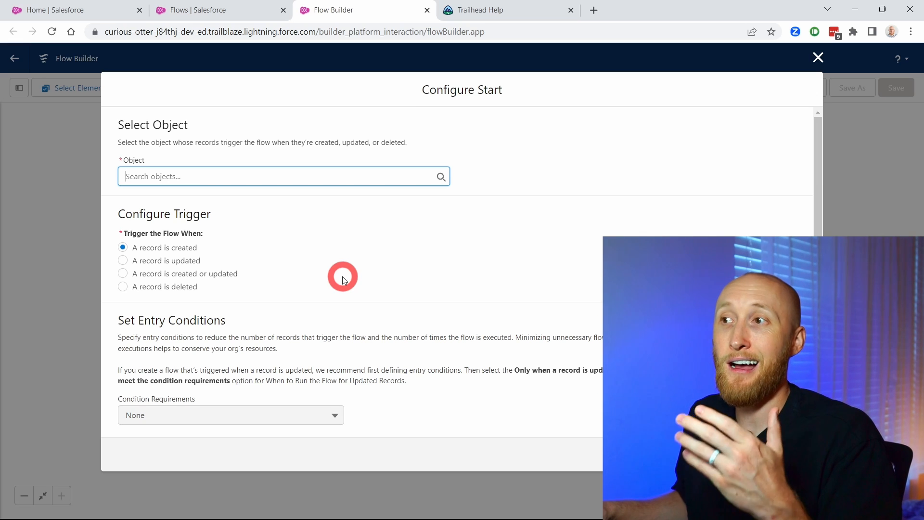
- Set the flow's trigger object to Opportunity and have it run when a record is created or updated
left_click(314, 176)
type("oppor")
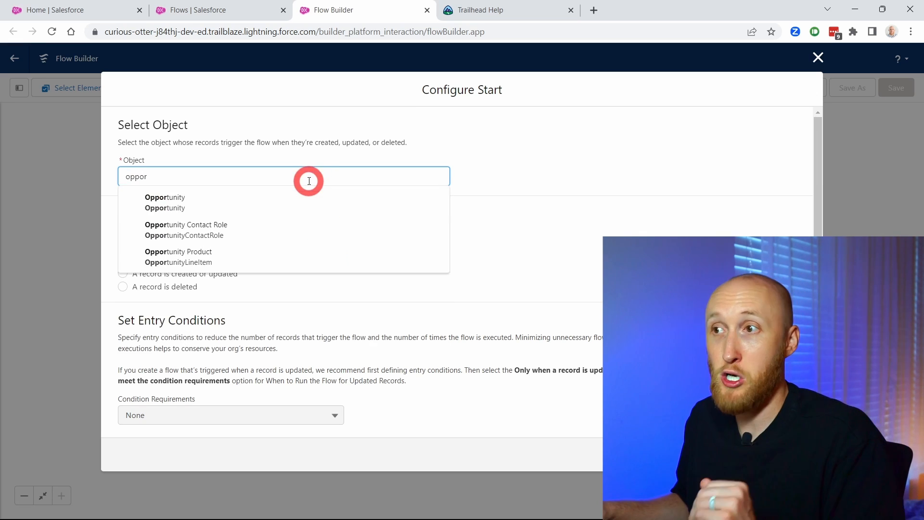
left_click(285, 203)
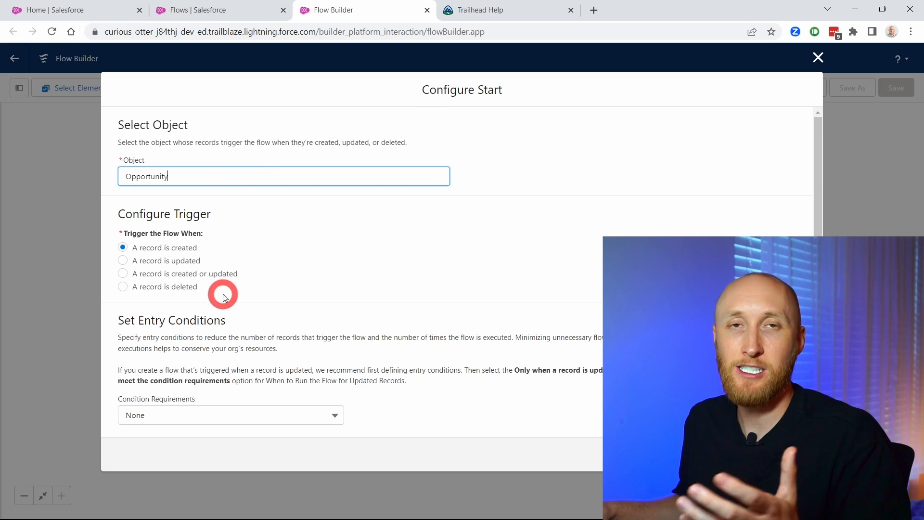
scroll(223, 297, "down", 3)
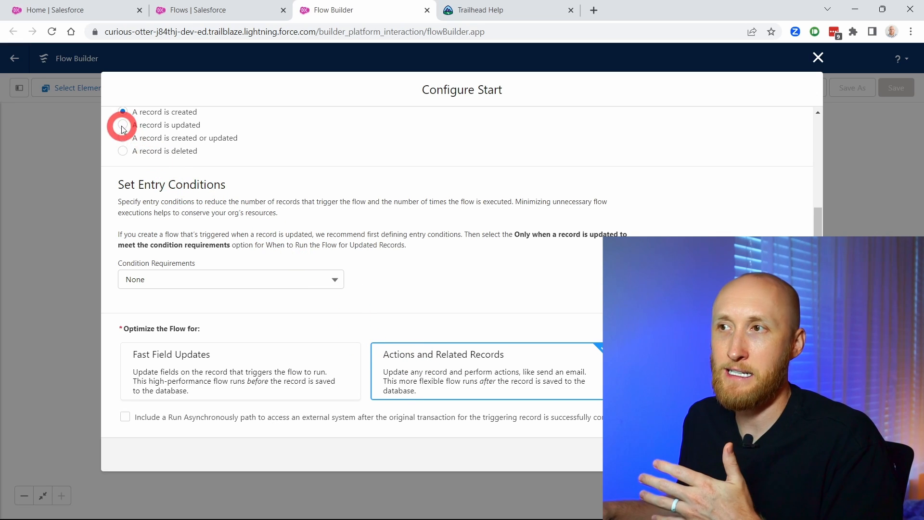
left_click(128, 140)
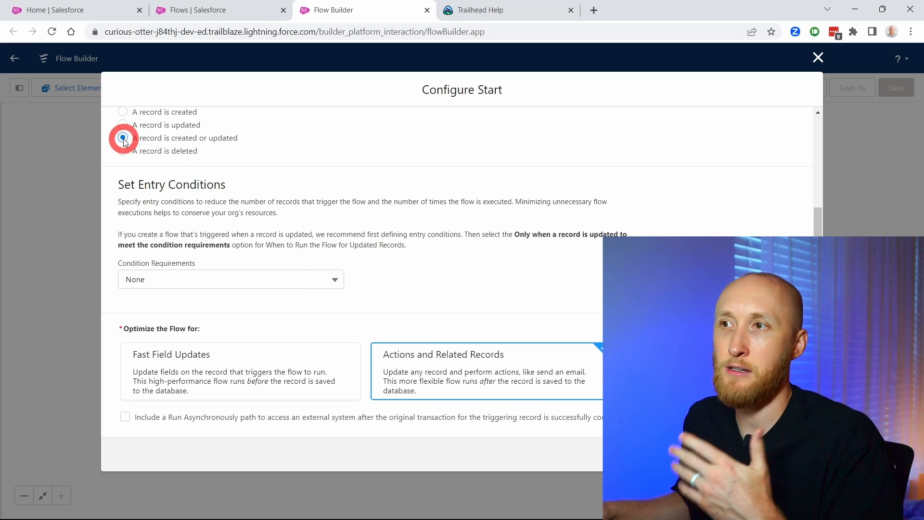
- Require all entry conditions to be met (AND) and add the condition Amount Greater Than or Equal 100000
left_click(208, 285)
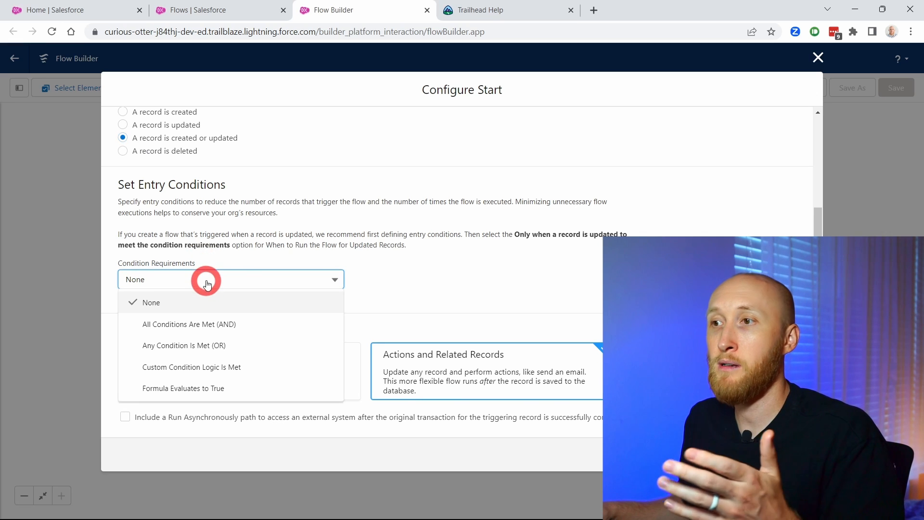
left_click(208, 321)
left_click(212, 323)
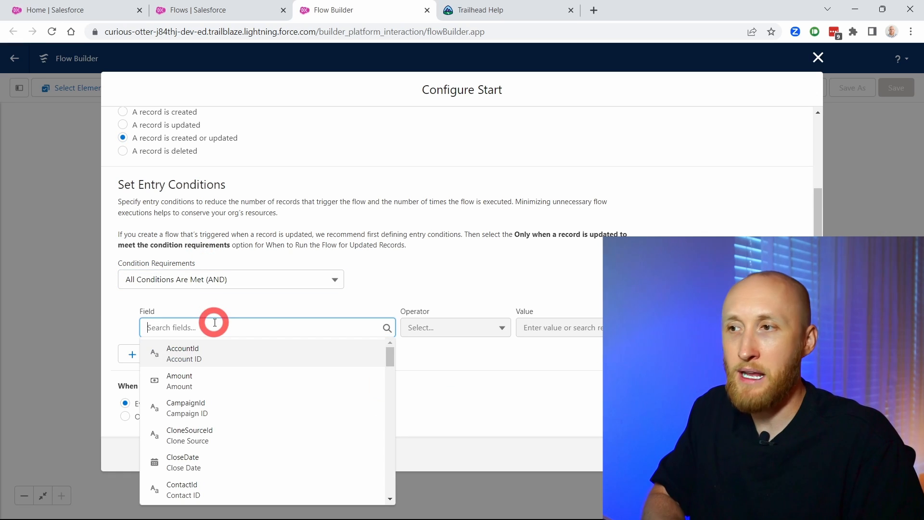
type("Amount")
key("Return")
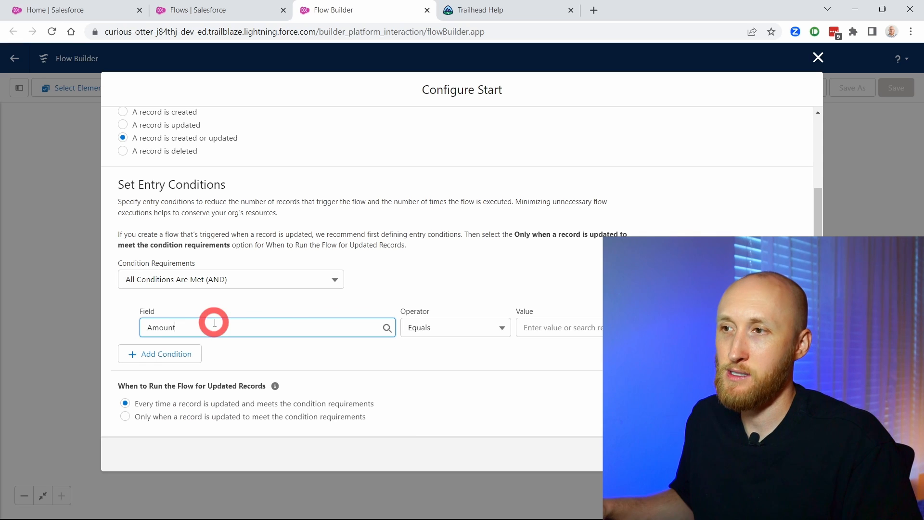
left_click(475, 333)
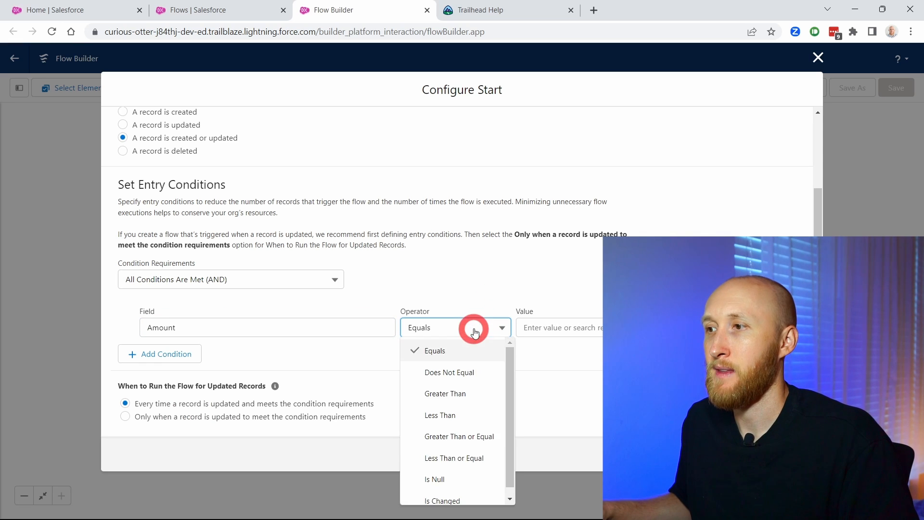
left_click(477, 436)
left_click(553, 330)
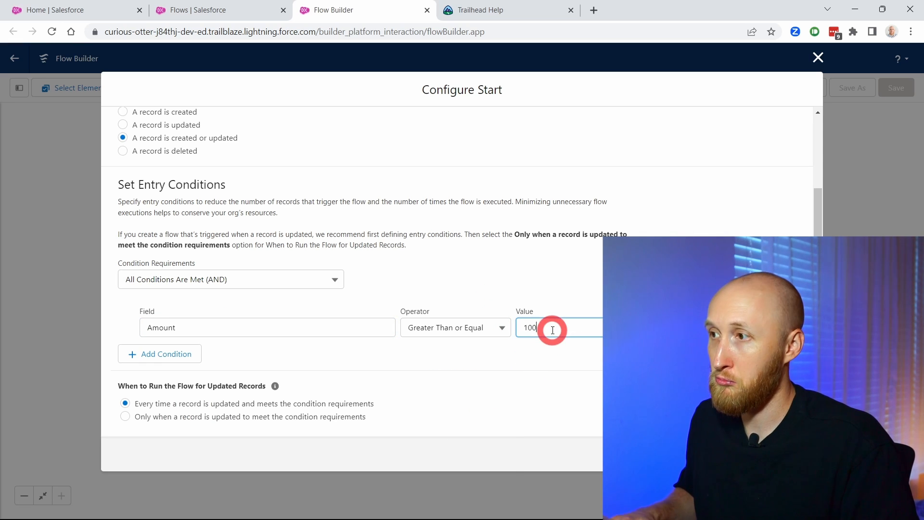
type("100000")
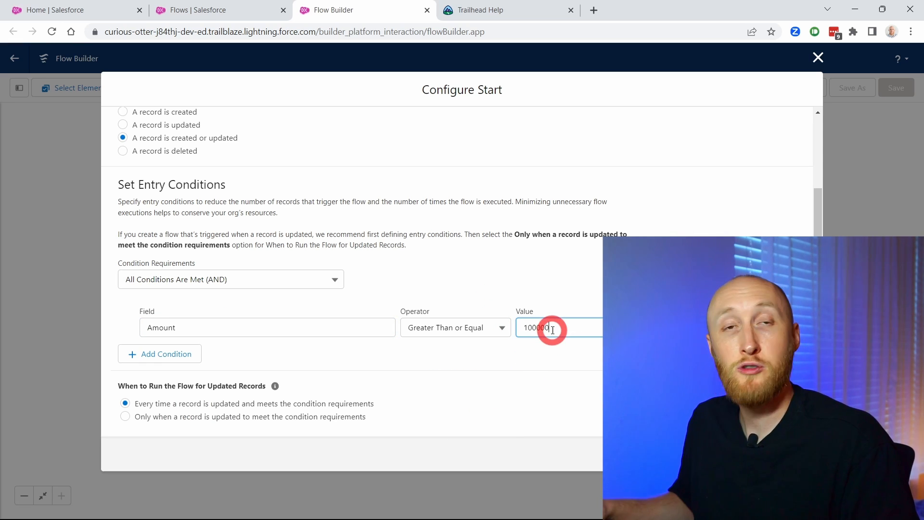
- Run the flow only when a record is updated to meet the condition requirements, and finish the start configuration
left_click(481, 351)
scroll(414, 346, "down", 3)
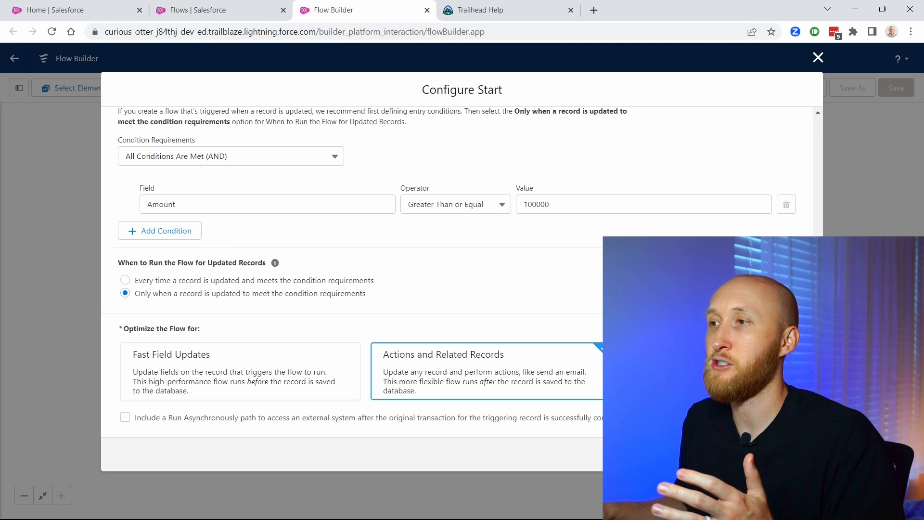
left_click(797, 454)
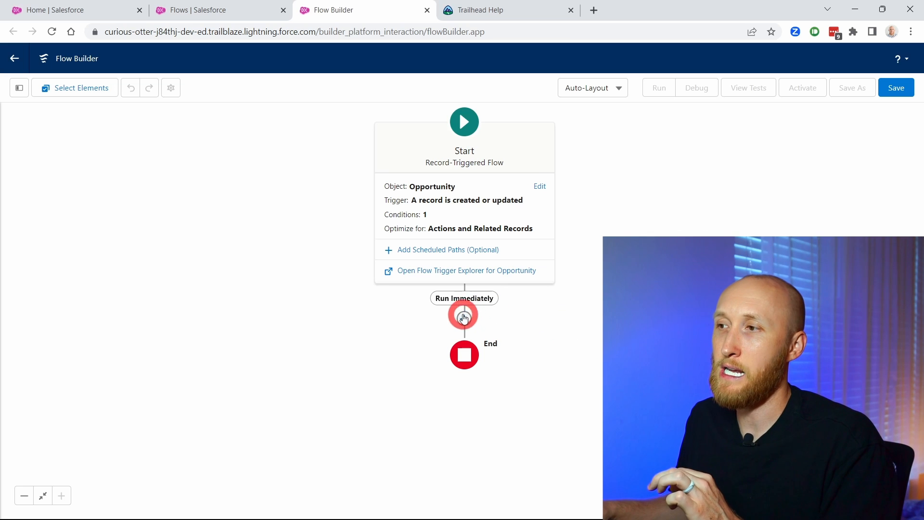
- Add a Decision element labelled "Close Date In Future" to the Run Immediately path
left_click(465, 320)
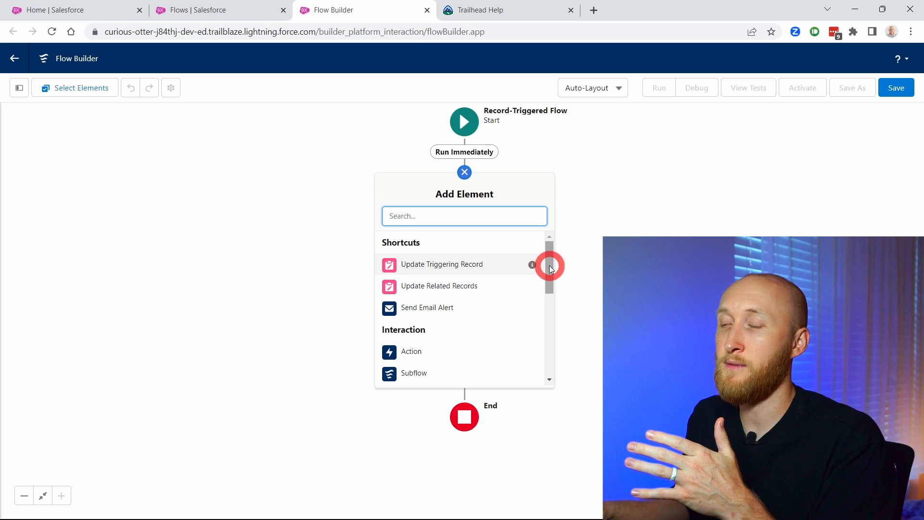
left_click_drag(550, 264, 516, 262)
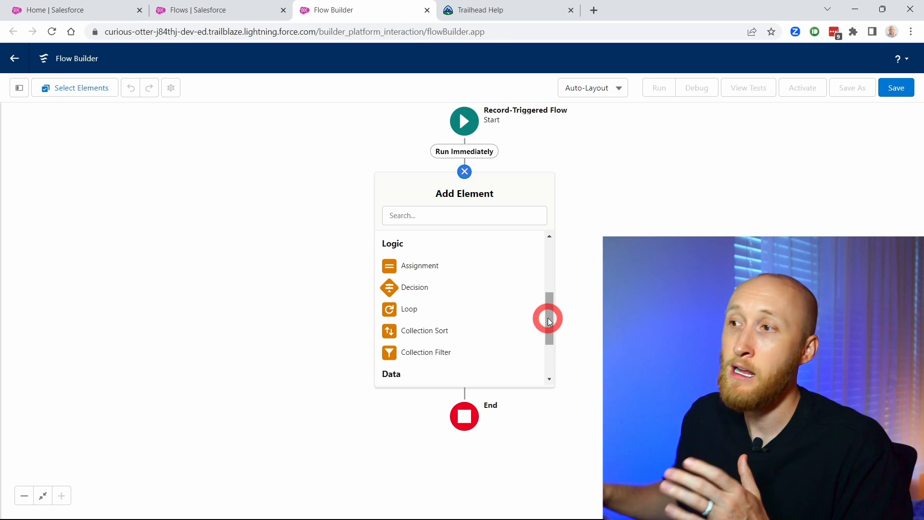
left_click(462, 286)
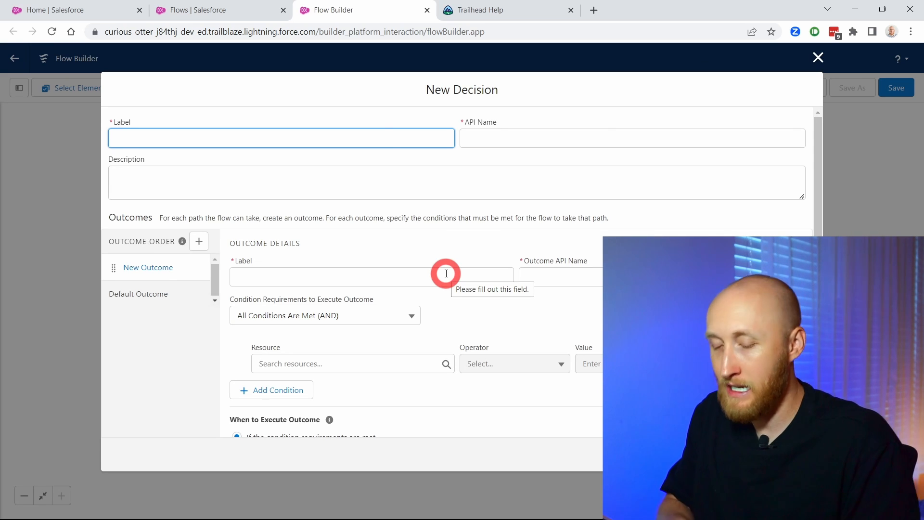
type("Close Date In Future")
key("Tab")
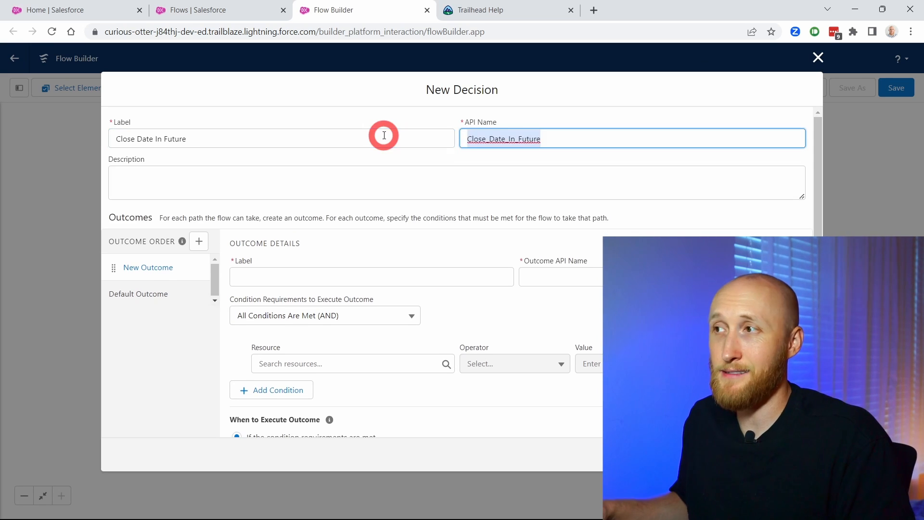
left_click(317, 180)
- Label the decision's new outcome "Future" and rename its default outcome "Past"
left_click(313, 277)
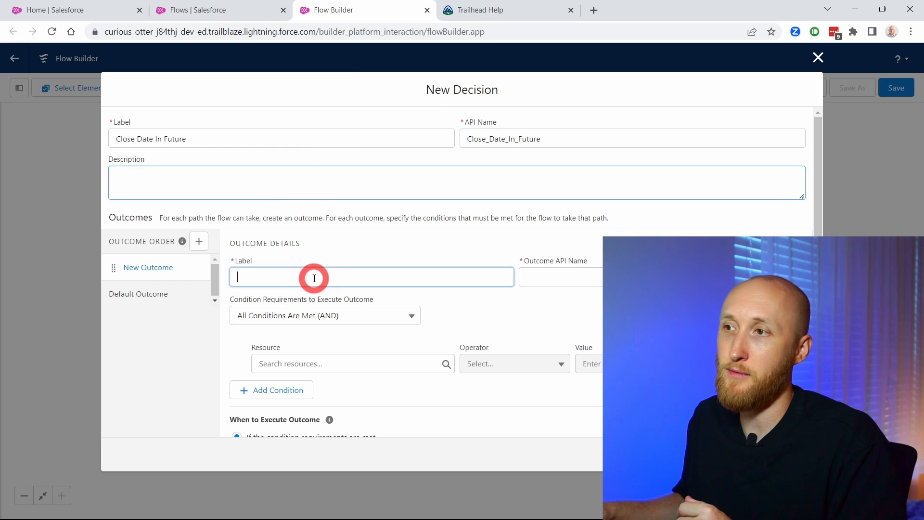
key("Tab")
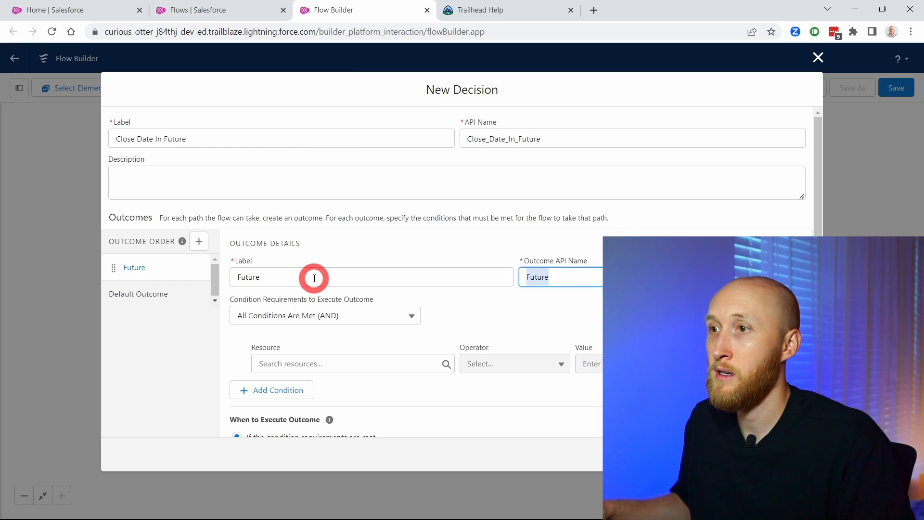
left_click(161, 293)
left_click_drag(299, 277, 204, 295)
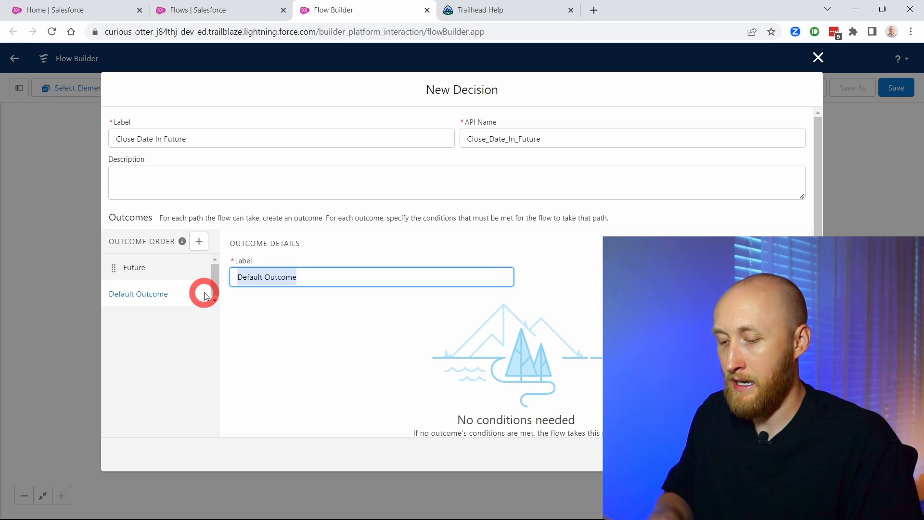
type("Past")
- Give the Future outcome the condition $Record Close Date Greater Than or Equal the $Flow current date, and finish the decision
left_click(173, 266)
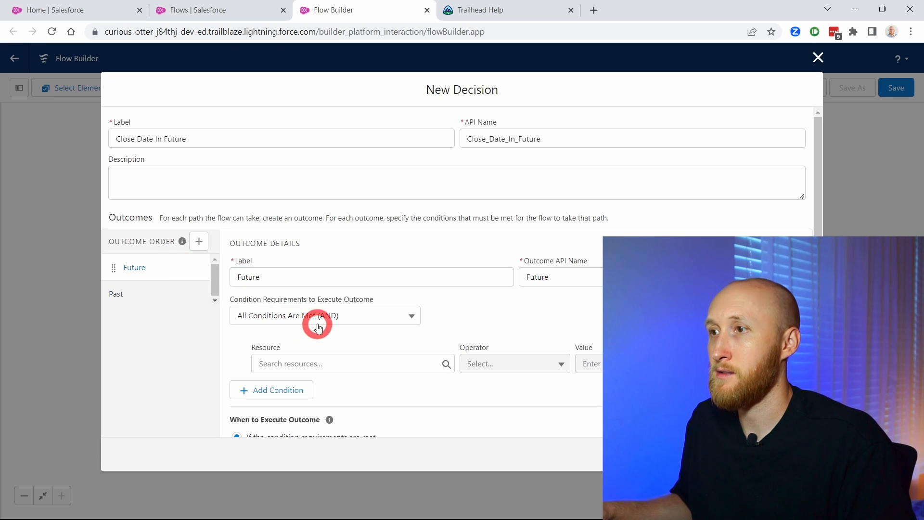
left_click(347, 364)
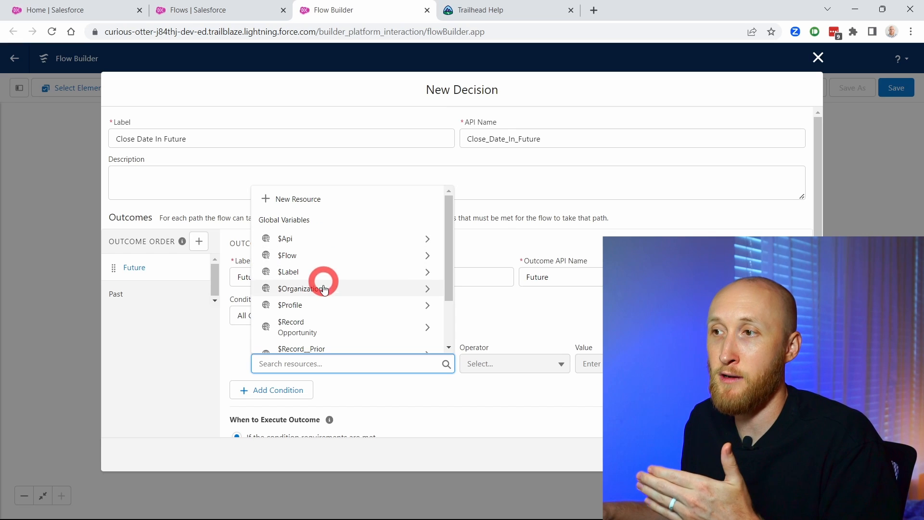
left_click(355, 327)
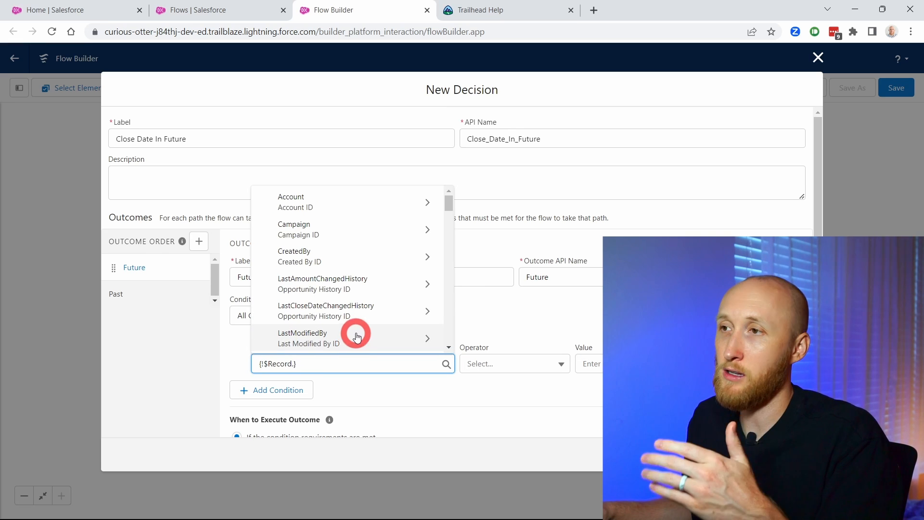
scroll(356, 309, "down", 6)
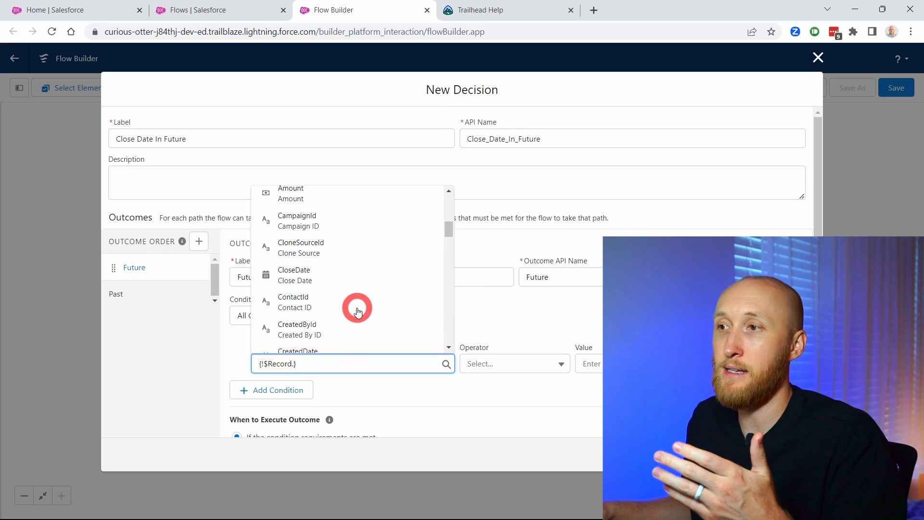
left_click(343, 285)
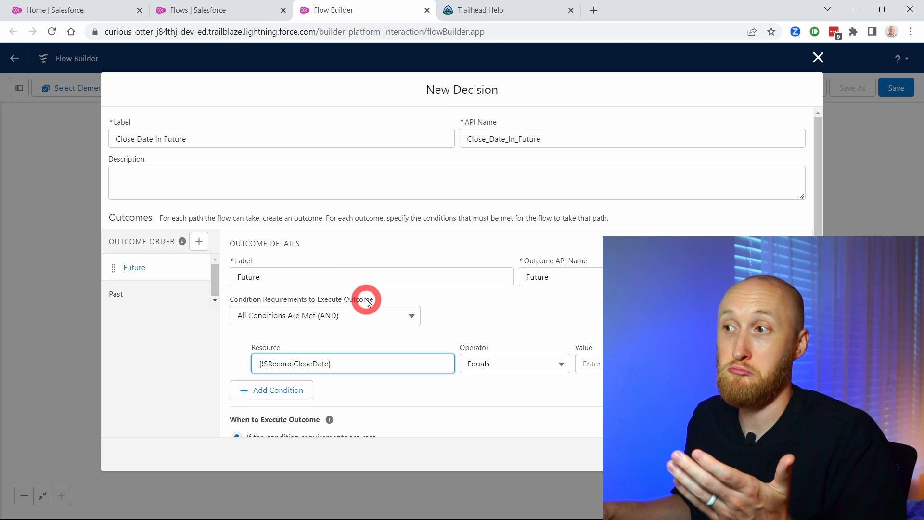
left_click(493, 370)
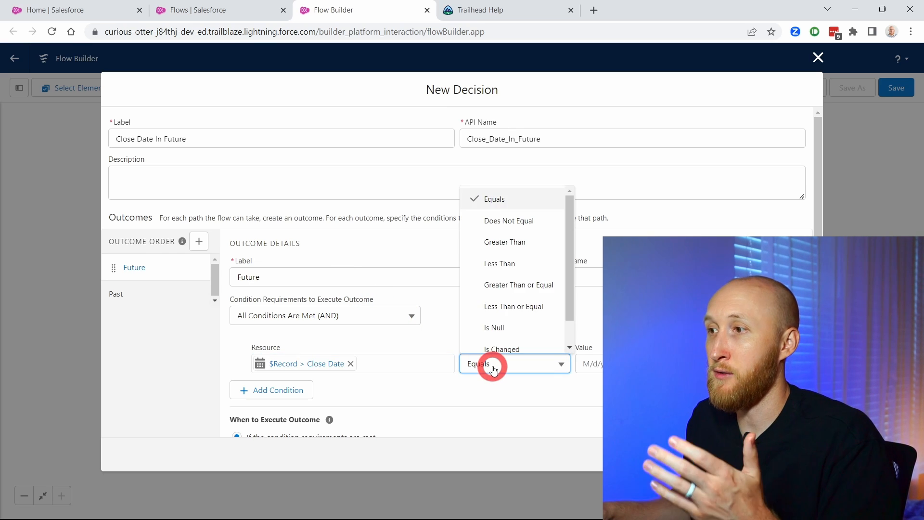
left_click(504, 284)
left_click(643, 364)
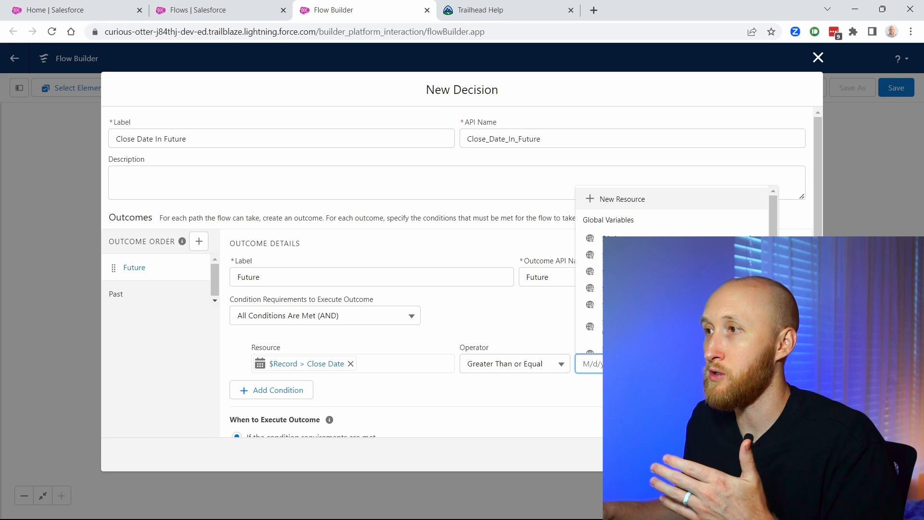
left_click(643, 255)
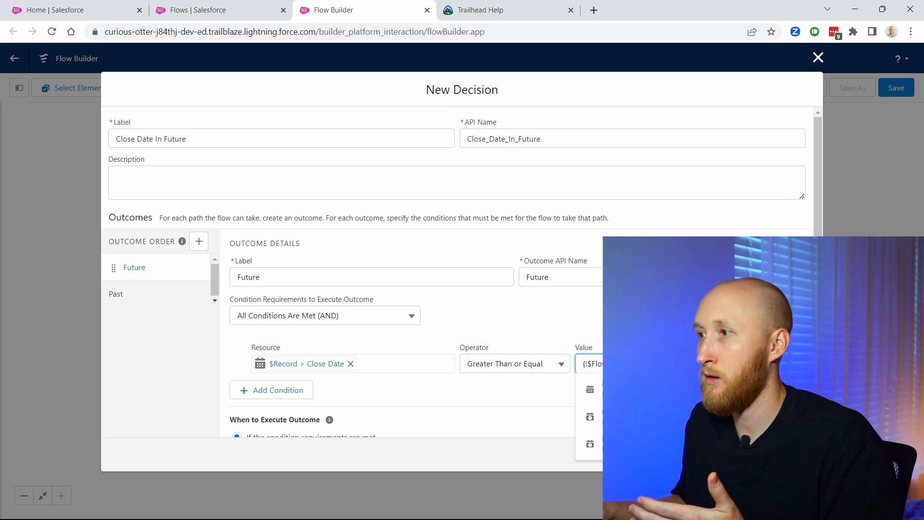
left_click(597, 389)
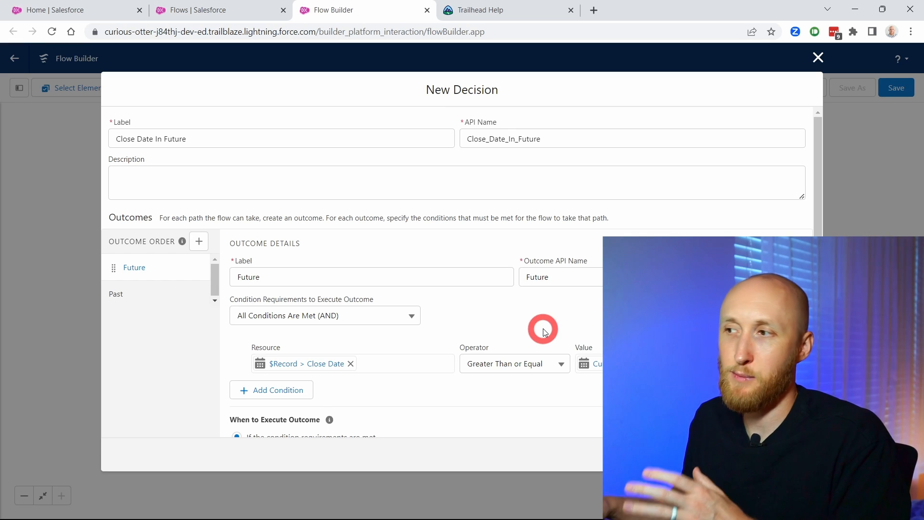
left_click(798, 454)
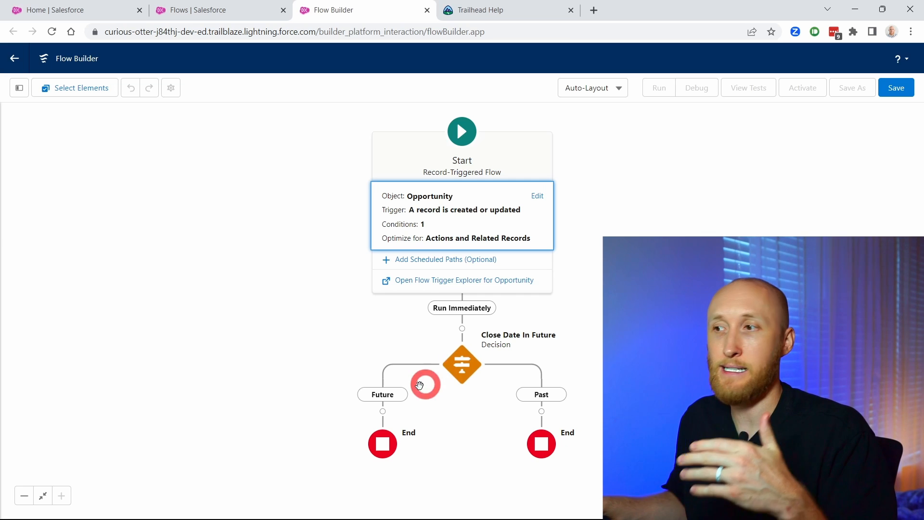
- Review the element types that can be added to the Future path, leaving the path empty
left_click(383, 410)
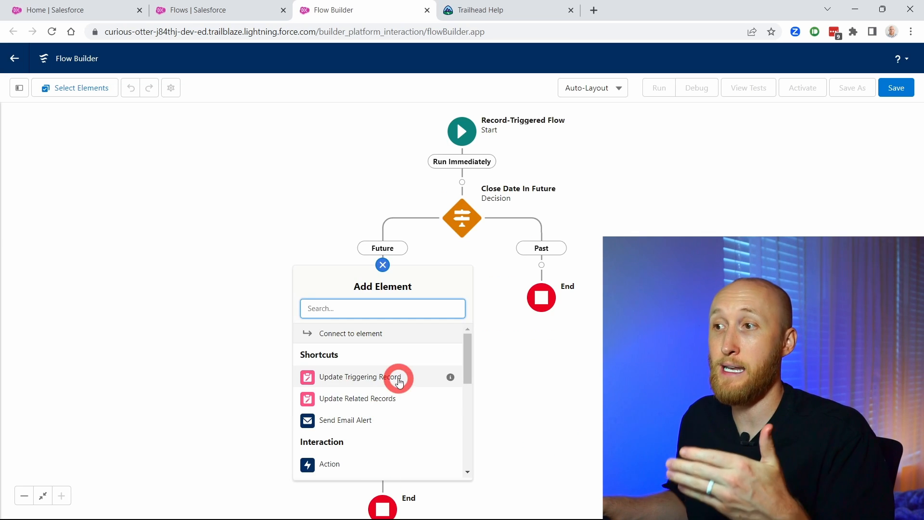
left_click_drag(466, 353, 459, 448)
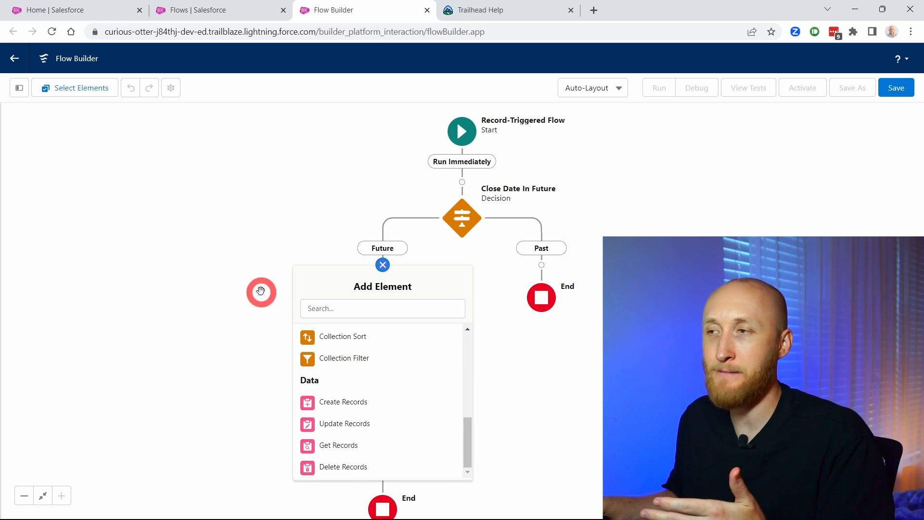
left_click(383, 267)
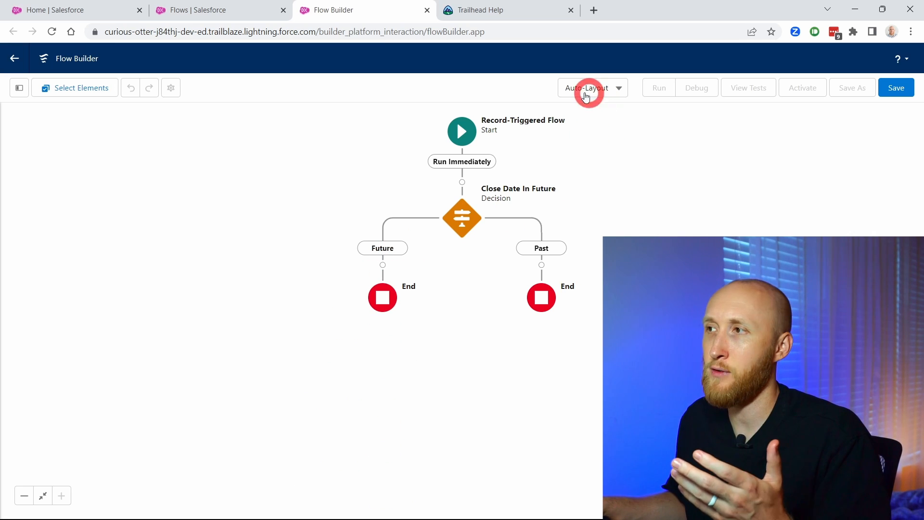
- Switch the flow canvas to Free-Form layout and move the Close Date In Future decision farther below the Start element
left_click_drag(403, 165, 396, 220)
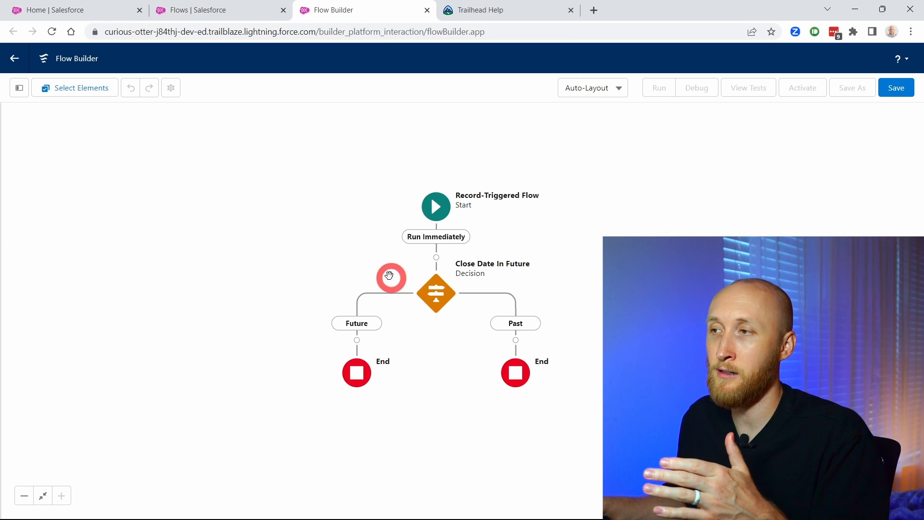
left_click(613, 90)
left_click(599, 134)
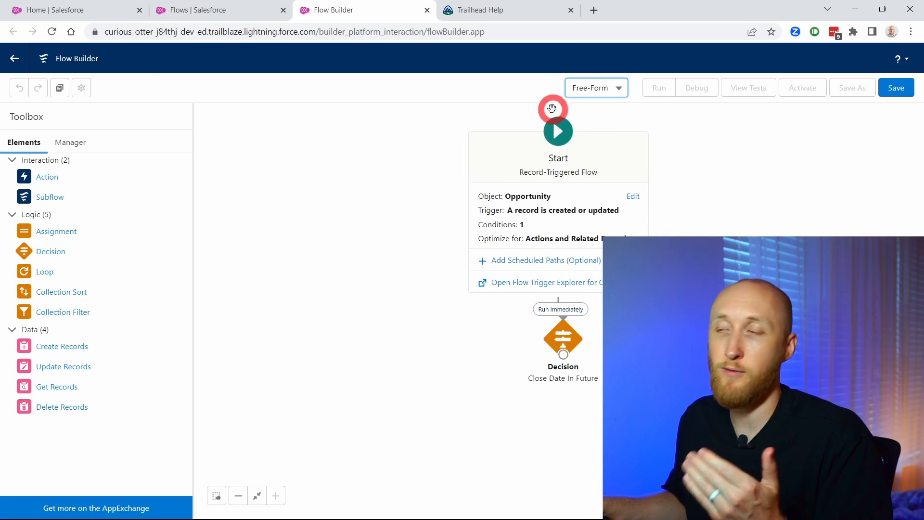
left_click_drag(561, 337, 467, 442)
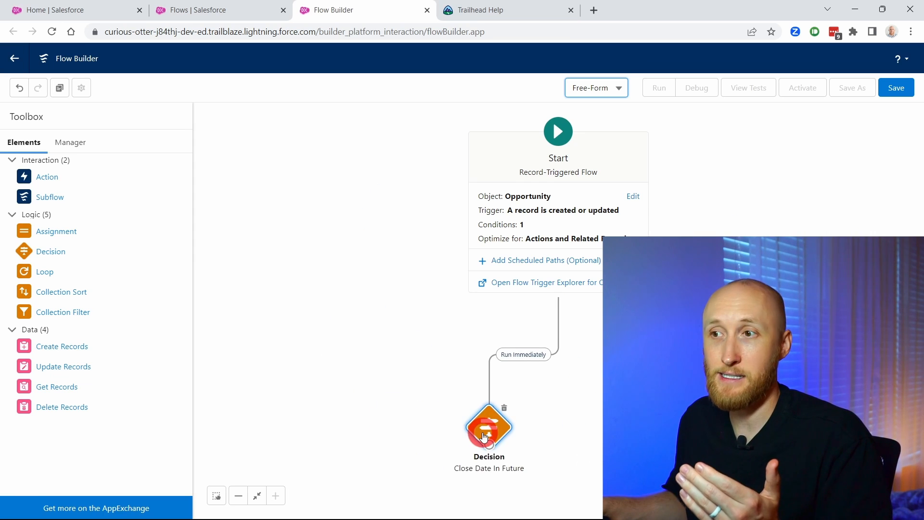
- Return the canvas to Auto-Layout, discard the unsaved element positions, and close the Start configuration without changes
left_click(602, 91)
left_click(607, 110)
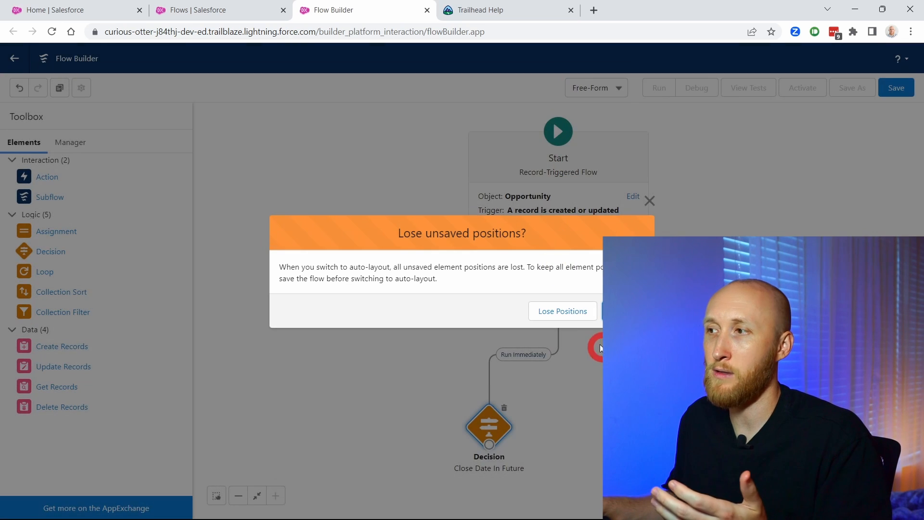
left_click(584, 321)
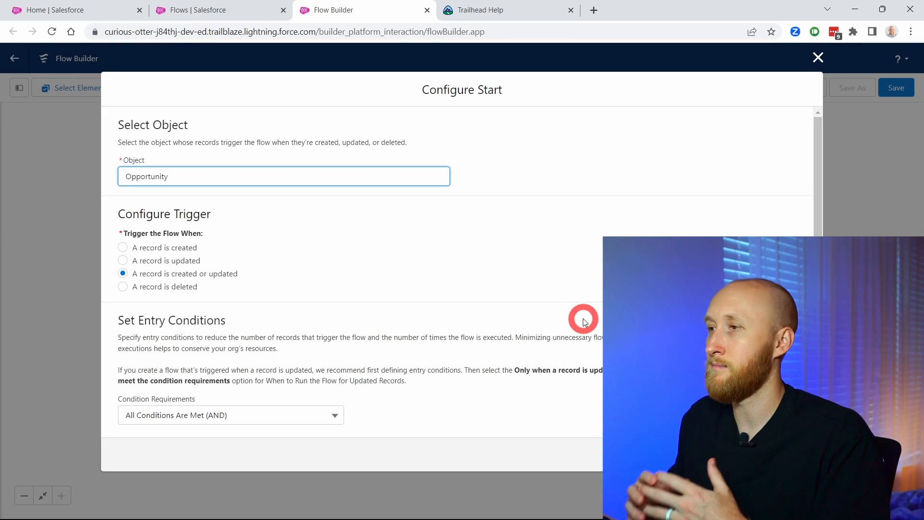
left_click(798, 455)
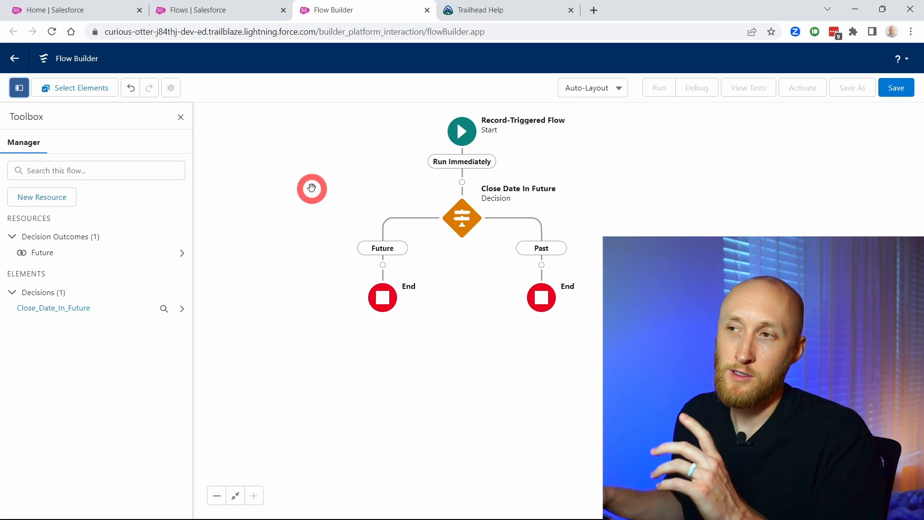
- Try out a new Variable resource named Test, reviewing the available resource and data types, and discard it
left_click(19, 88)
left_click(20, 87)
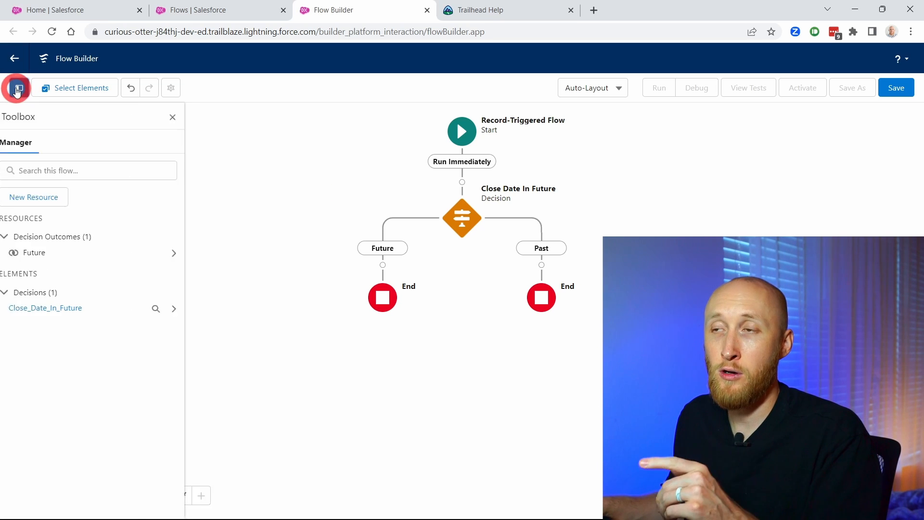
left_click(66, 201)
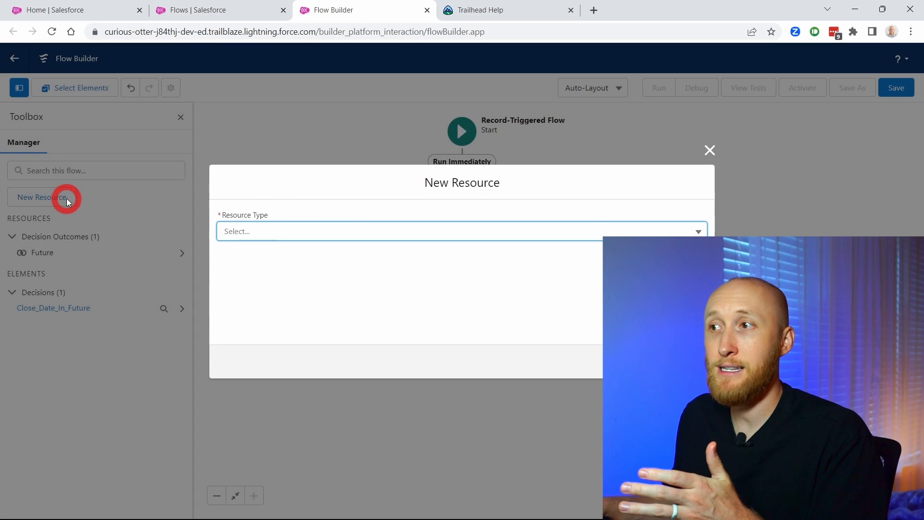
left_click(297, 236)
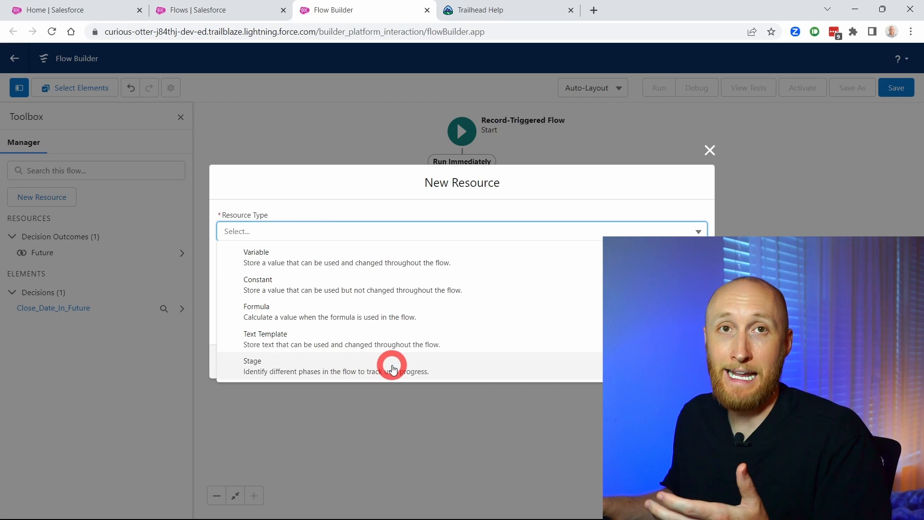
left_click(362, 265)
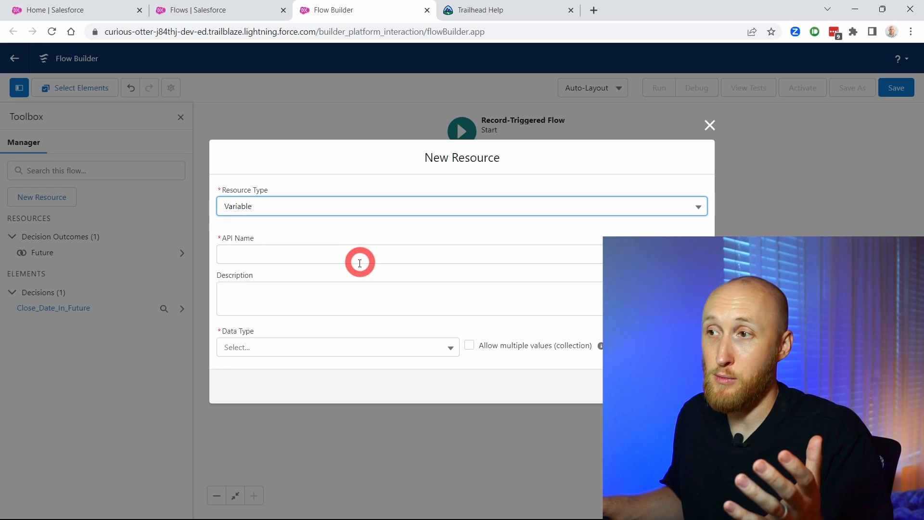
left_click(346, 263)
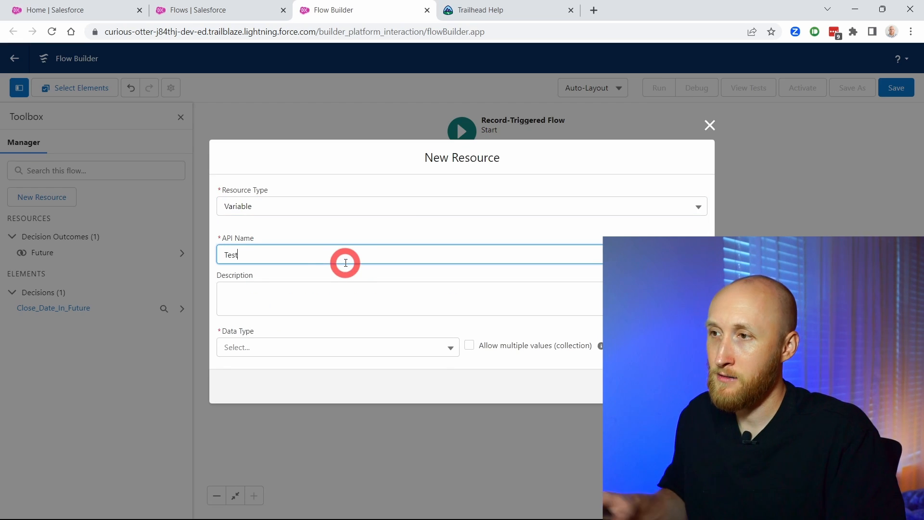
left_click(320, 346)
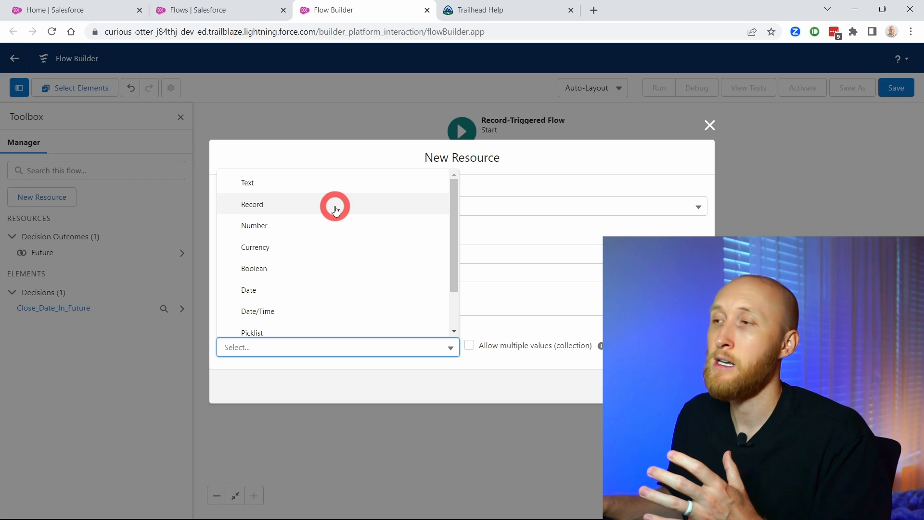
left_click(709, 125)
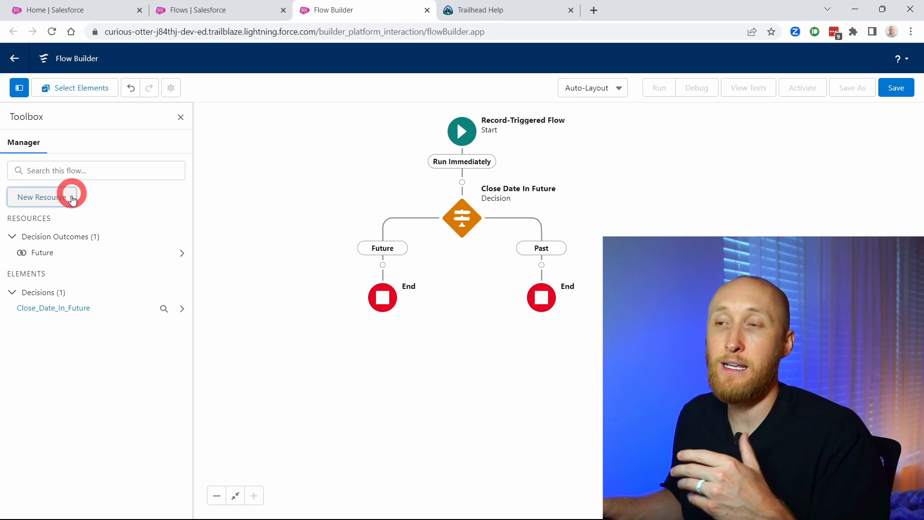
left_click(52, 196)
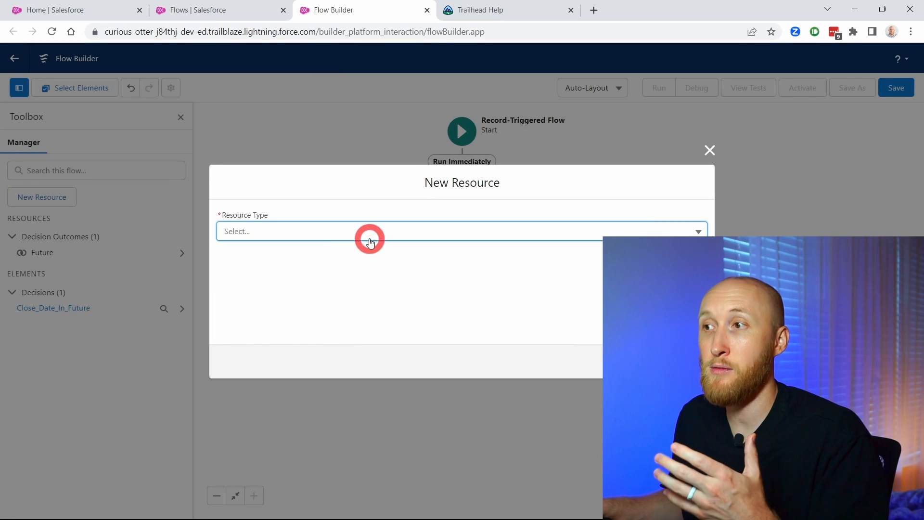
left_click(370, 240)
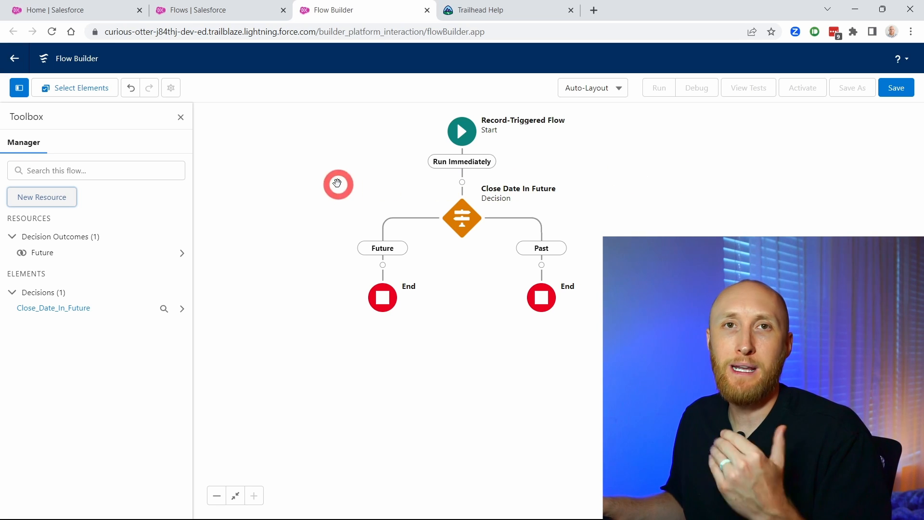
- Open the existing flow "Notification: Case for Large Account" from the flow list and look through its decisions and actions
left_click(210, 14)
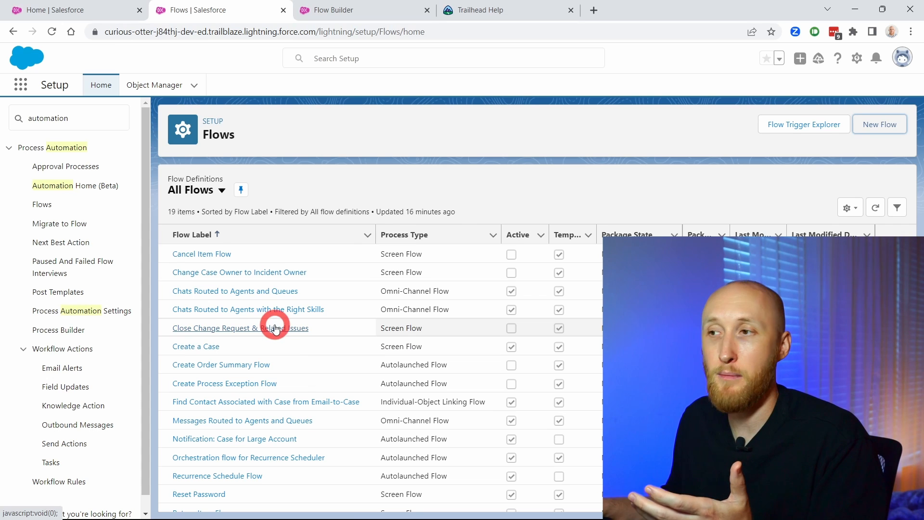
left_click(267, 442)
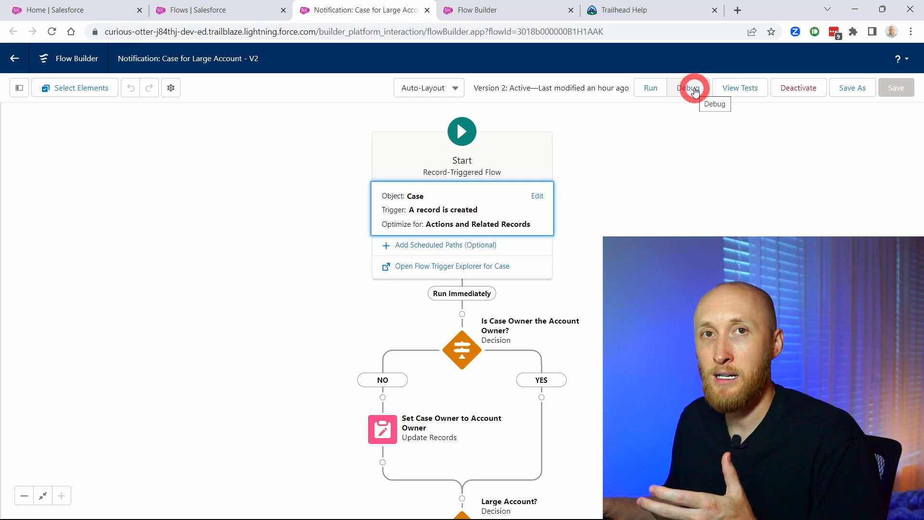
left_click_drag(663, 255, 640, 229)
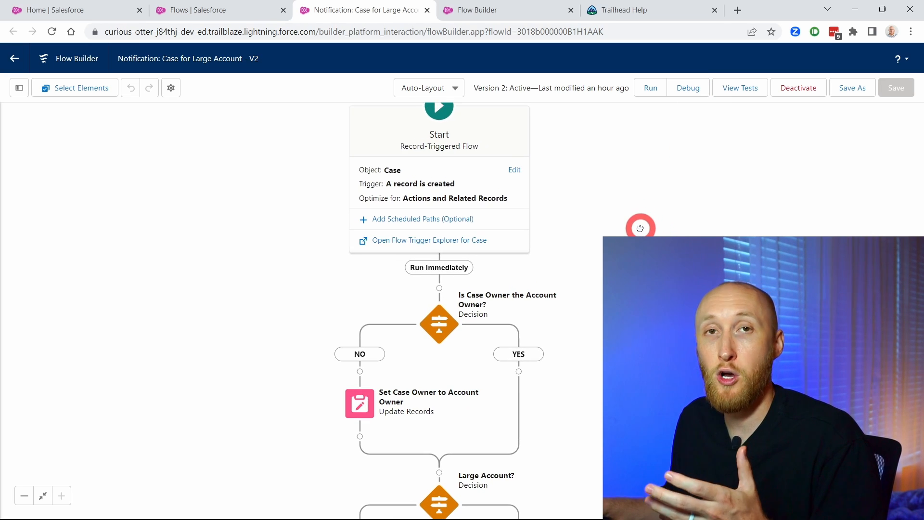
left_click_drag(641, 229, 629, 190)
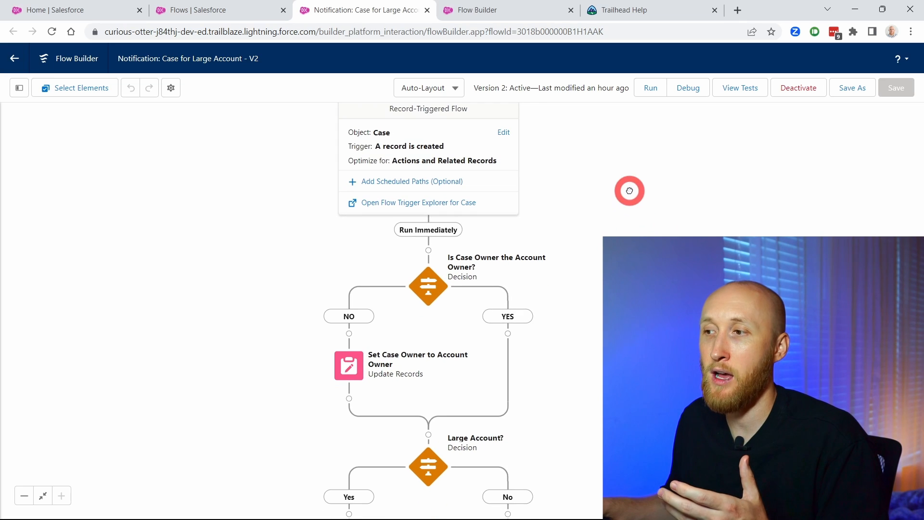
left_click_drag(625, 278, 625, 240)
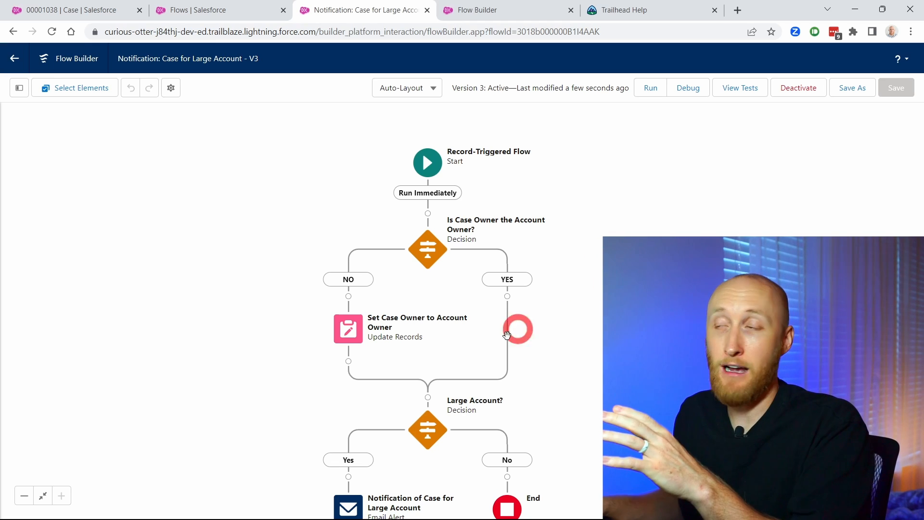
- Set up a debug run of the flow as if the record is Updated, with case 00001038 as the triggering record
left_click(686, 87)
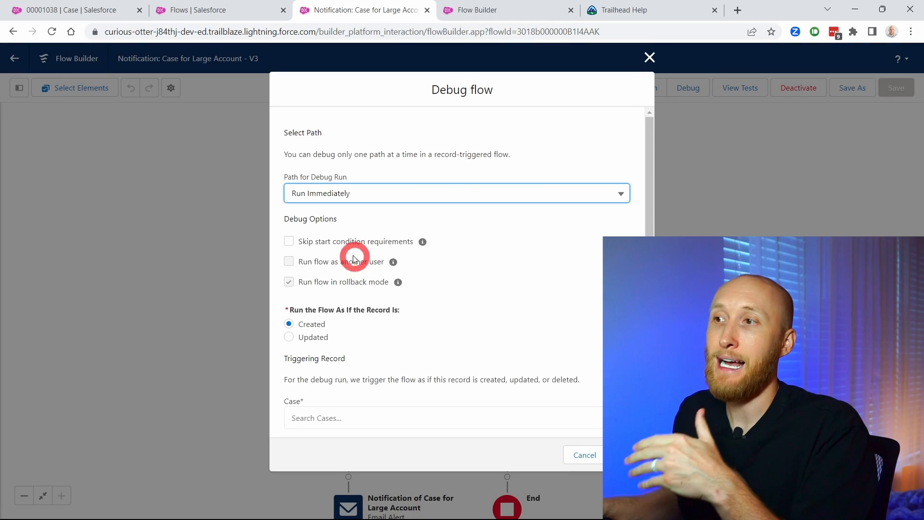
left_click(289, 338)
scroll(379, 332, "down", 1)
left_click(382, 389)
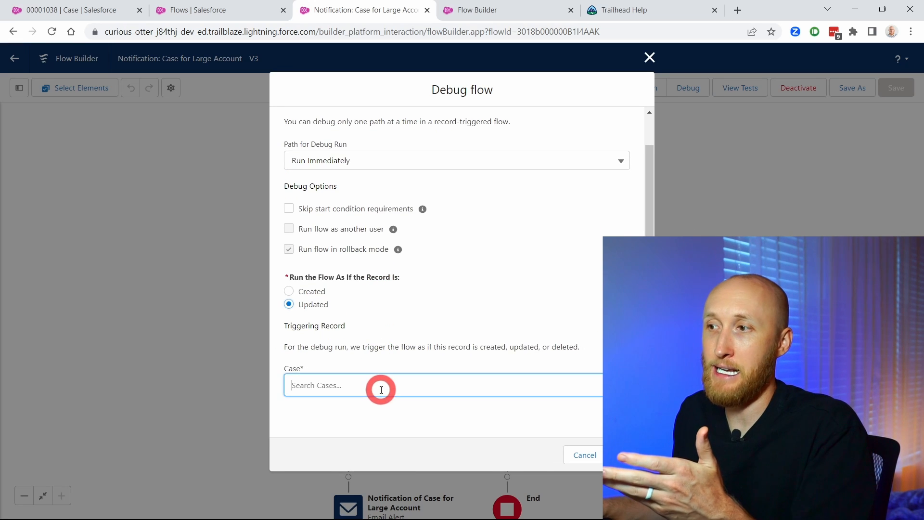
left_click(361, 411)
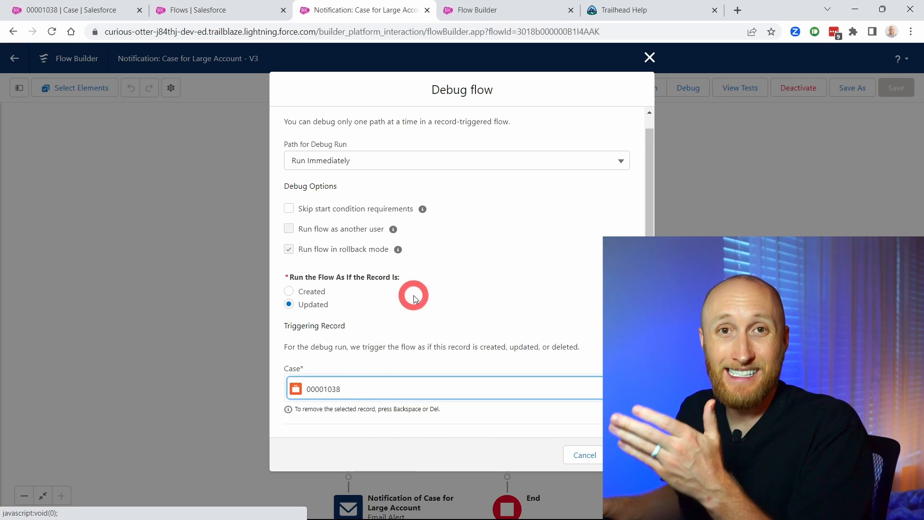
- Set the triggering case's Case Reason to Breakdown and its Product to Solar Panels for the debug run
scroll(415, 298, "down", 10)
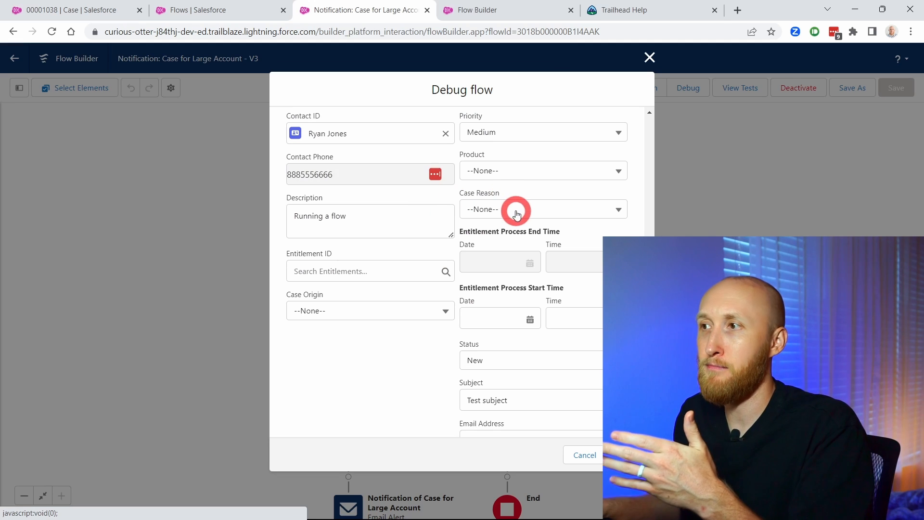
left_click(515, 214)
left_click(522, 309)
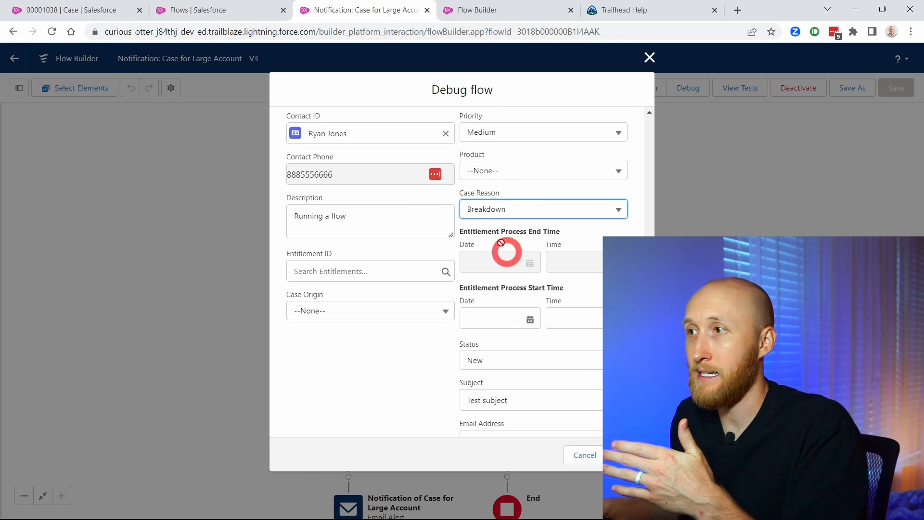
left_click(507, 172)
left_click(513, 214)
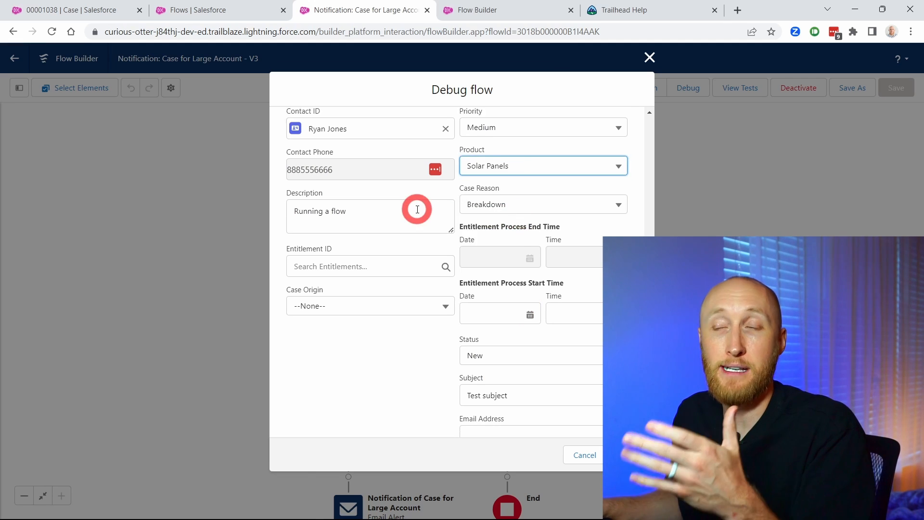
scroll(448, 226, "down", 2)
scroll(419, 307, "up", 3)
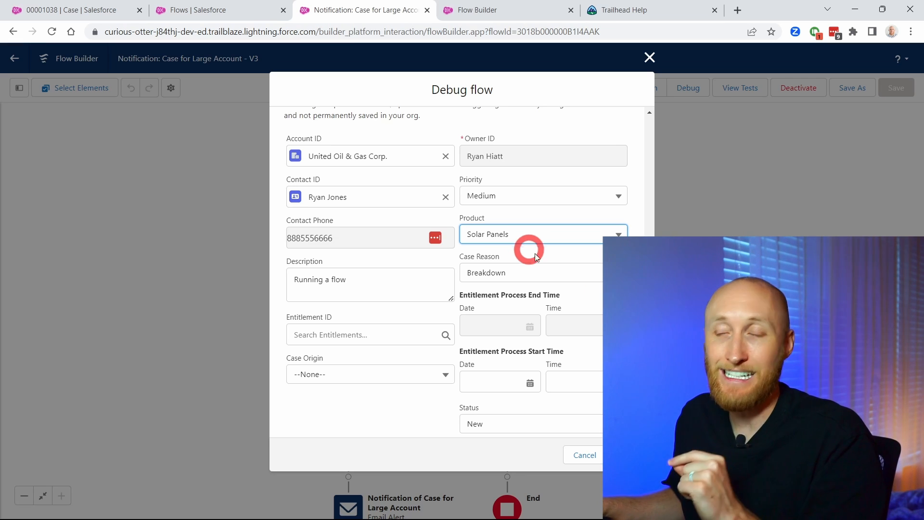
- Run the debug and trace the executed path through both decisions to the end of the flow
left_click(627, 455)
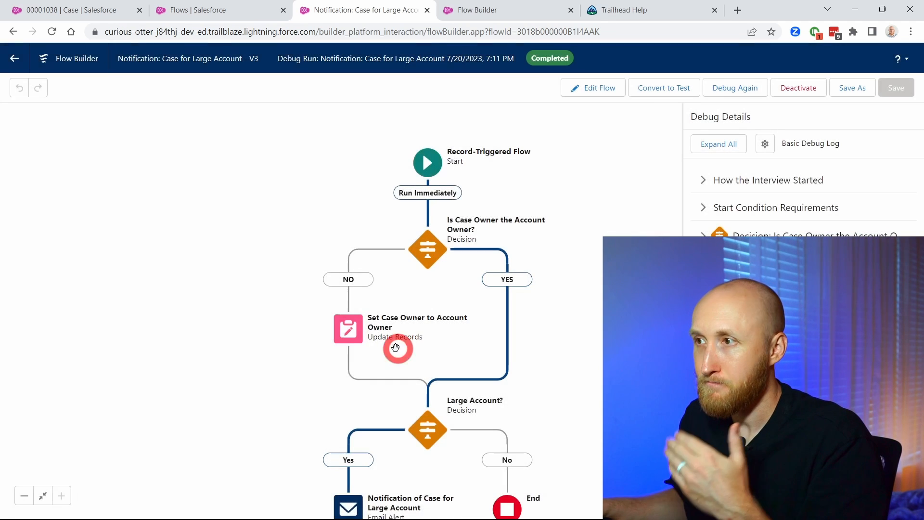
left_click_drag(279, 394, 268, 352)
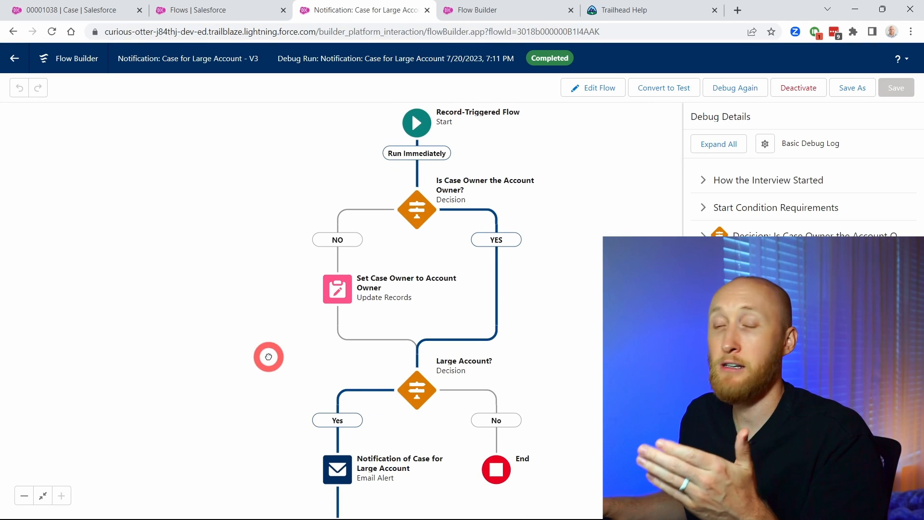
left_click(380, 201)
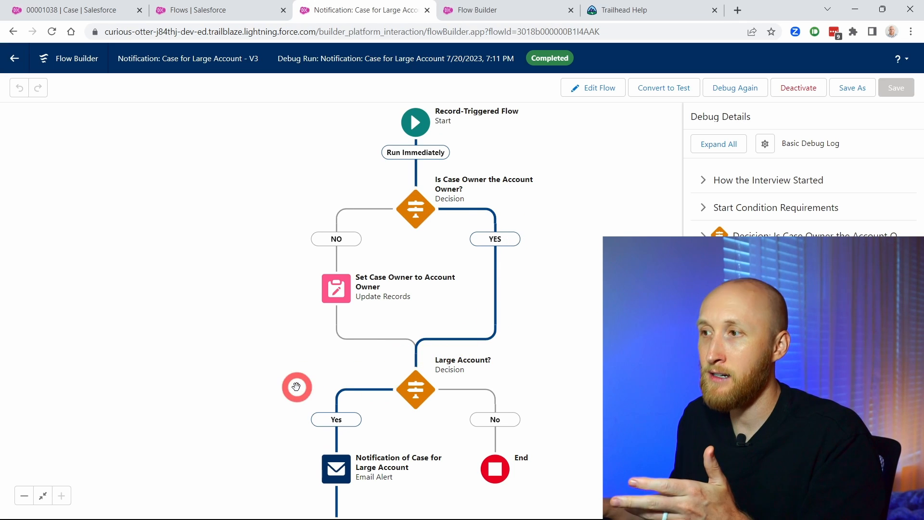
left_click_drag(297, 386, 311, 241)
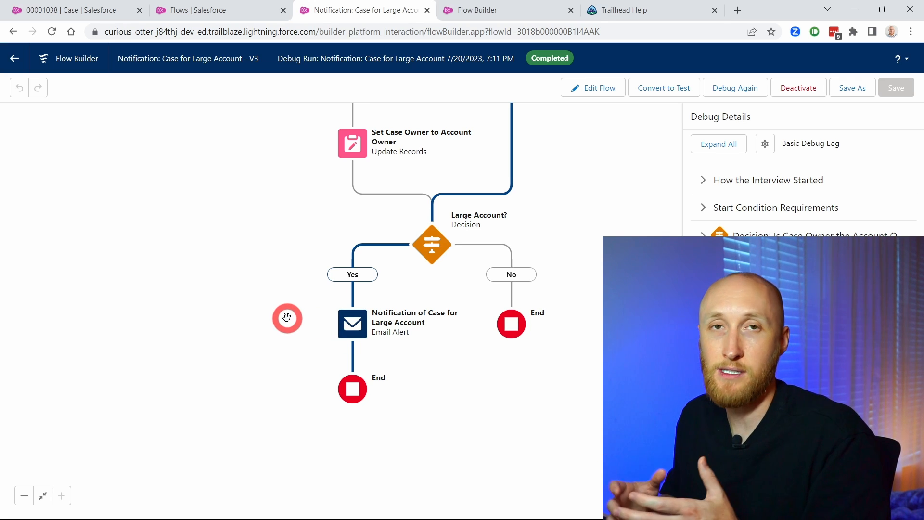
left_click_drag(264, 281, 237, 343)
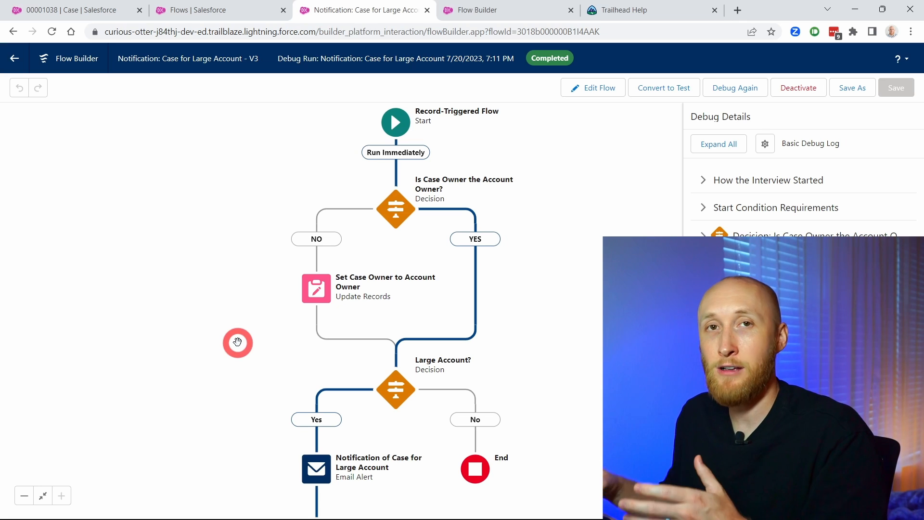
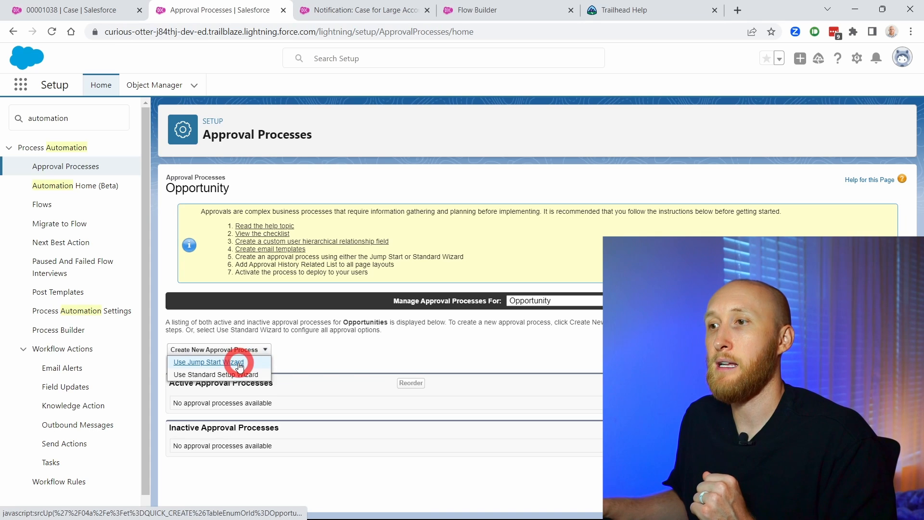
- Create a new Opportunity approval process with the Jump Start Wizard and name it "Test Approval" with the unique name Test_Approval
left_click(240, 363)
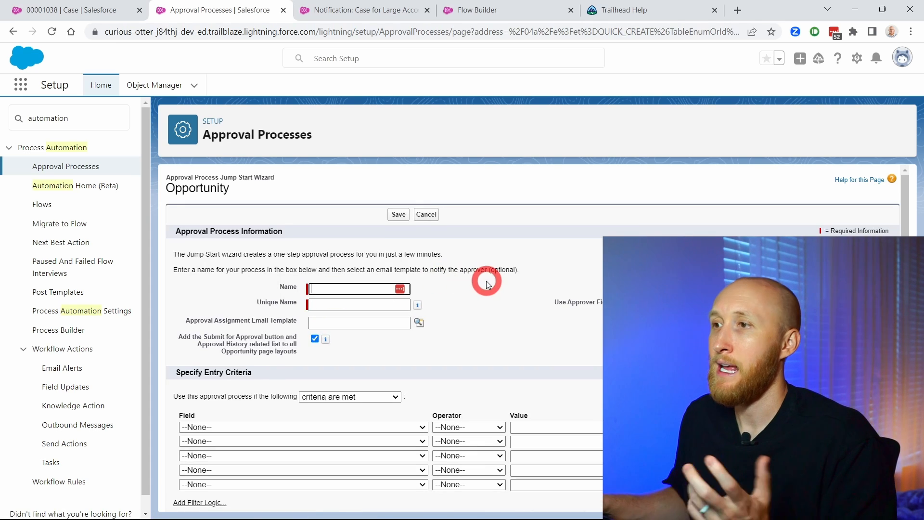
type("Test Approval")
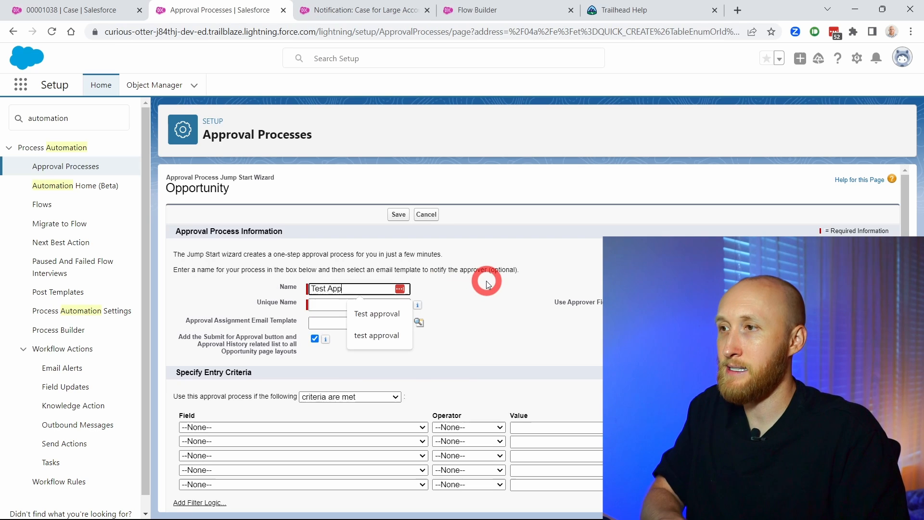
key("Tab")
key("Tab")
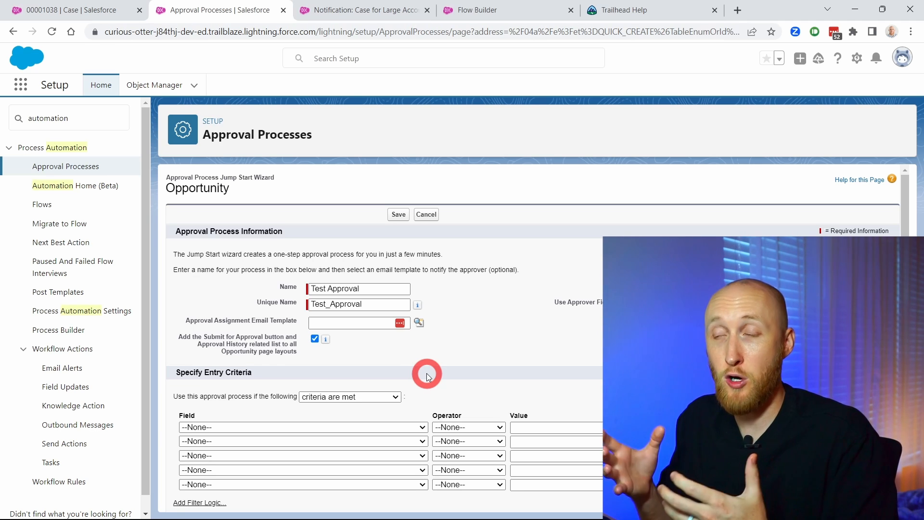
mouse_move(326, 340)
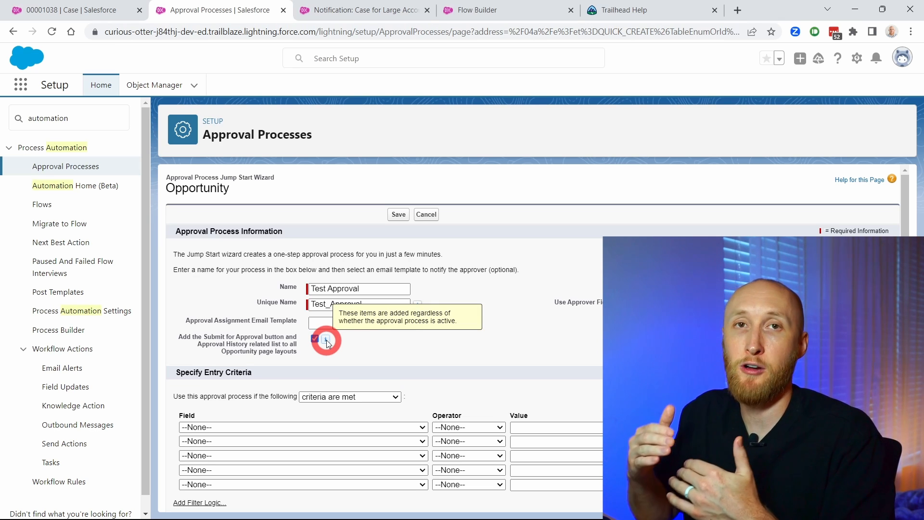
- Set the first entry criterion to Opportunity: Amount greater or equal 200000
scroll(462, 340, "down", 1)
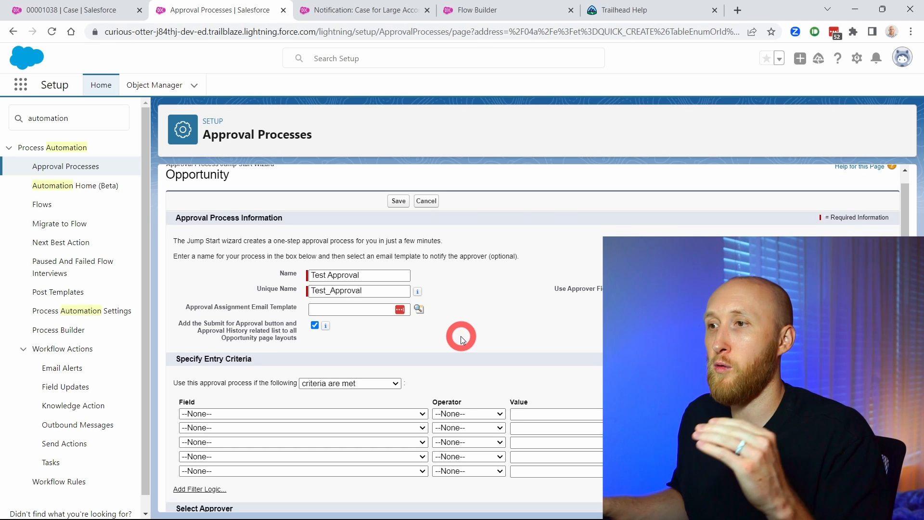
scroll(457, 341, "down", 3)
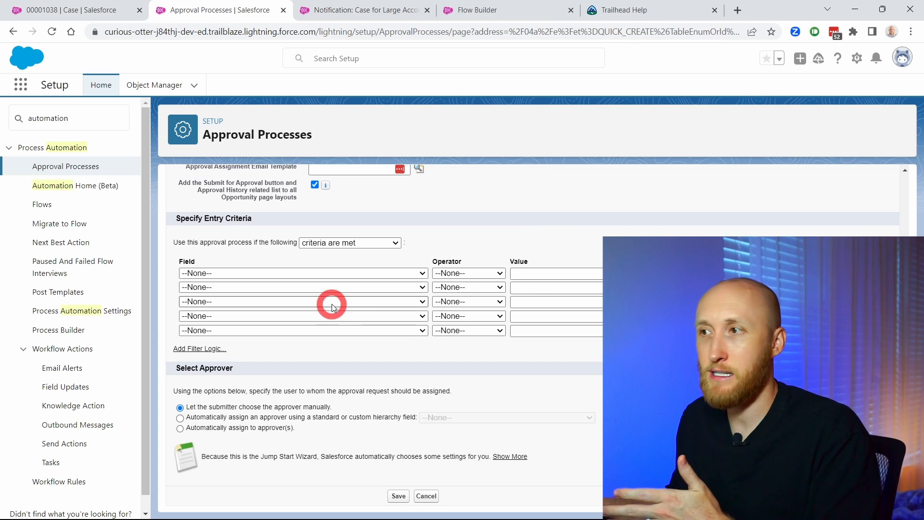
left_click(356, 274)
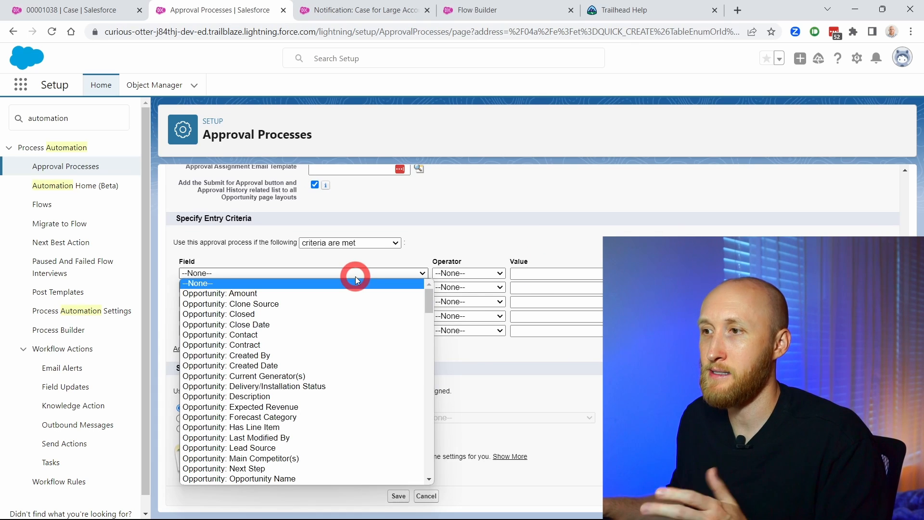
left_click(308, 294)
left_click(455, 273)
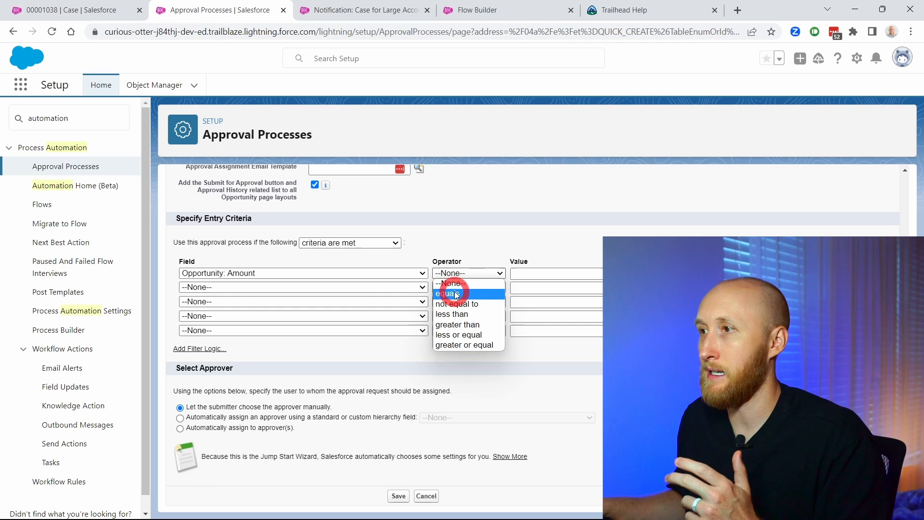
left_click(464, 343)
left_click(536, 273)
type("20")
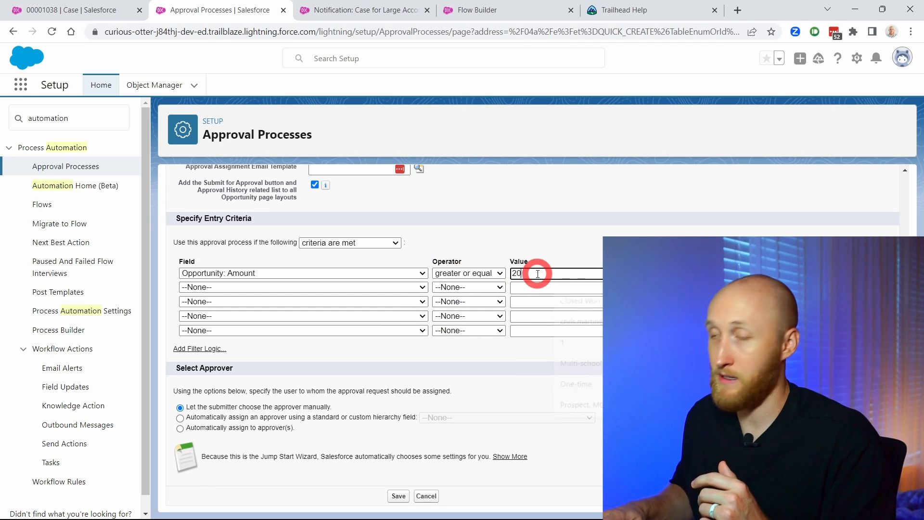
type("0000")
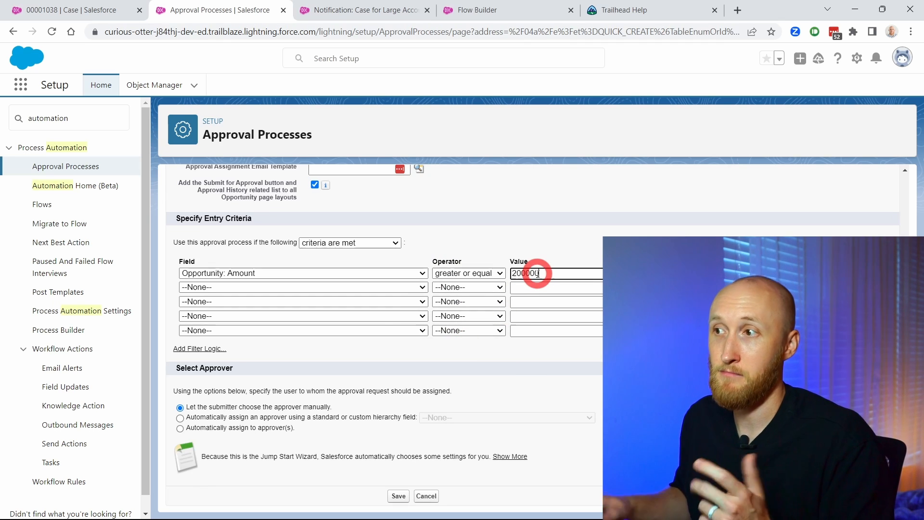
- Add a second entry criterion requiring Opportunity: Stage equals Negotiation/Review
left_click(407, 288)
scroll(339, 351, "down", 8)
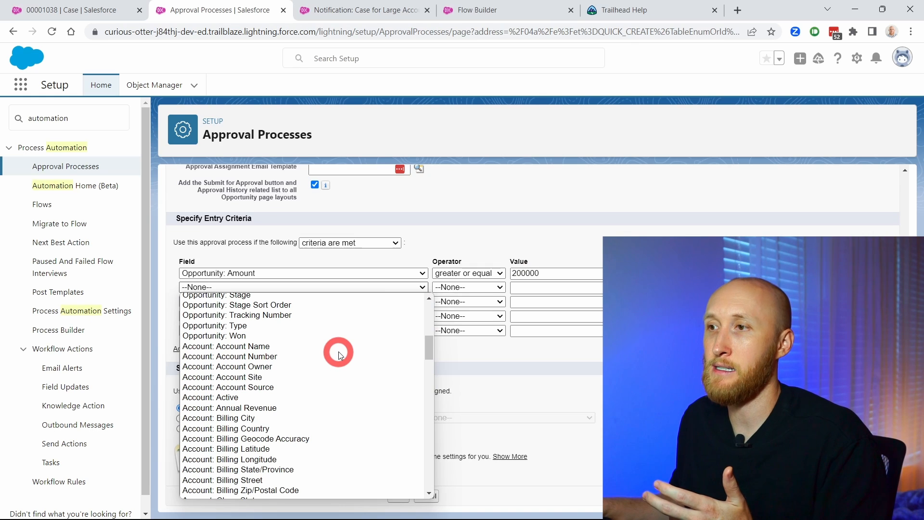
scroll(339, 354, "up", 8)
scroll(339, 355, "up", 1)
left_click_drag(427, 324, 424, 342)
left_click(328, 414)
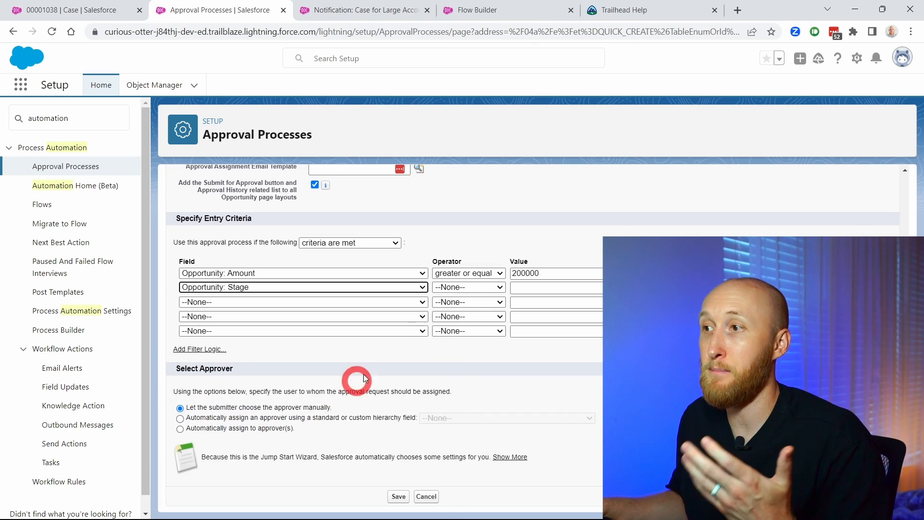
left_click(457, 291)
left_click(441, 302)
left_click(578, 286)
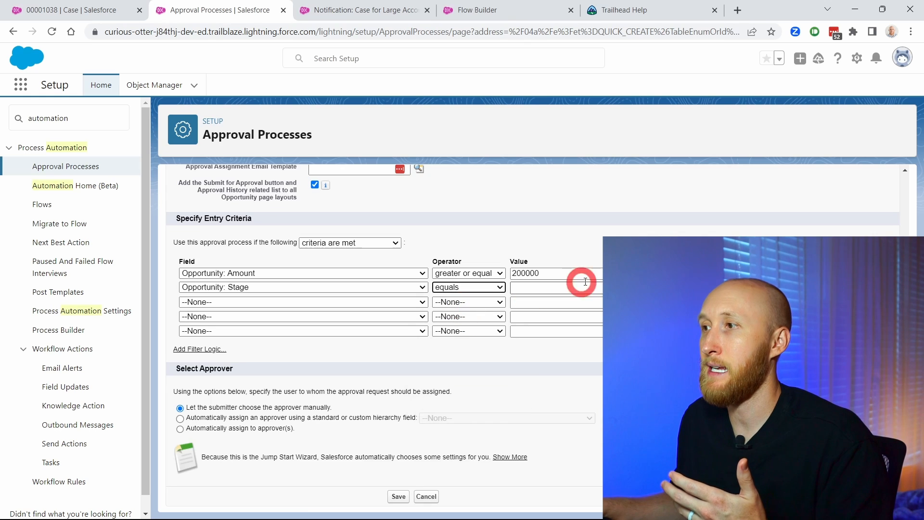
left_click(619, 287)
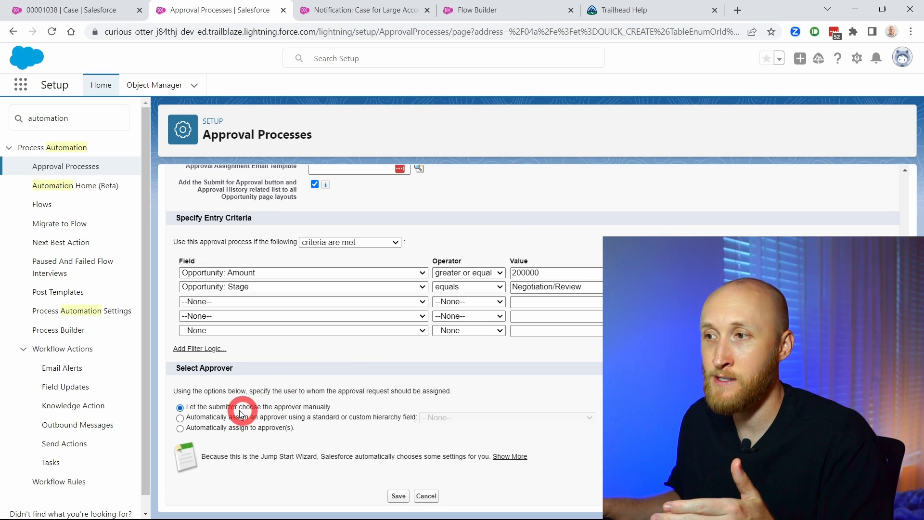
- Try the automatic approver assignments, first by the Manager hierarchy field and then to approvers of type User
left_click(180, 418)
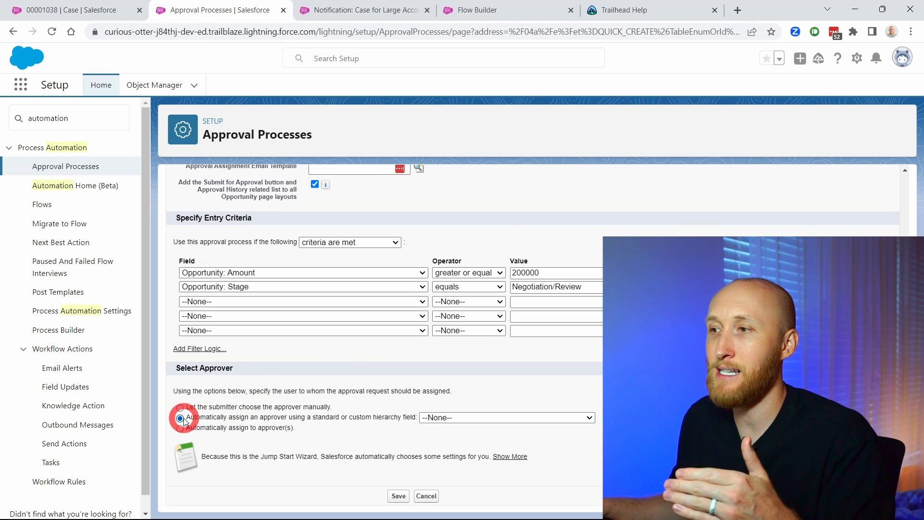
left_click(439, 418)
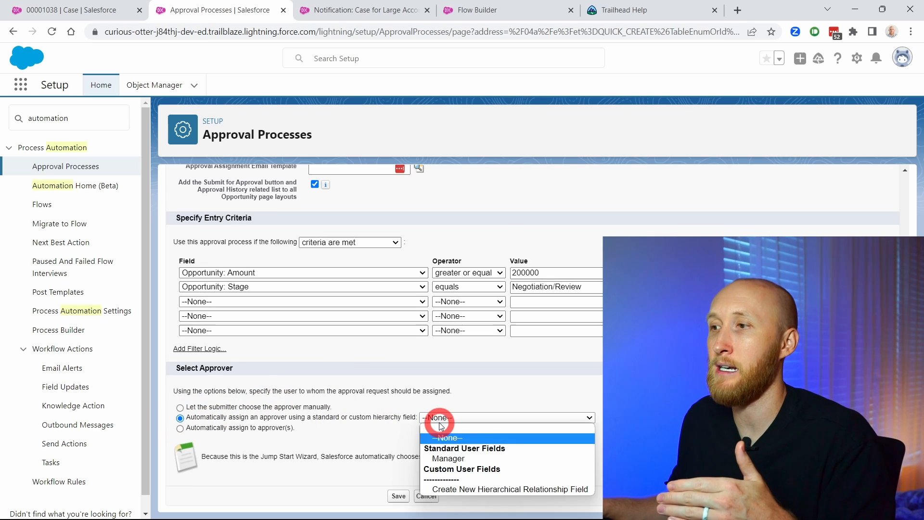
left_click(447, 459)
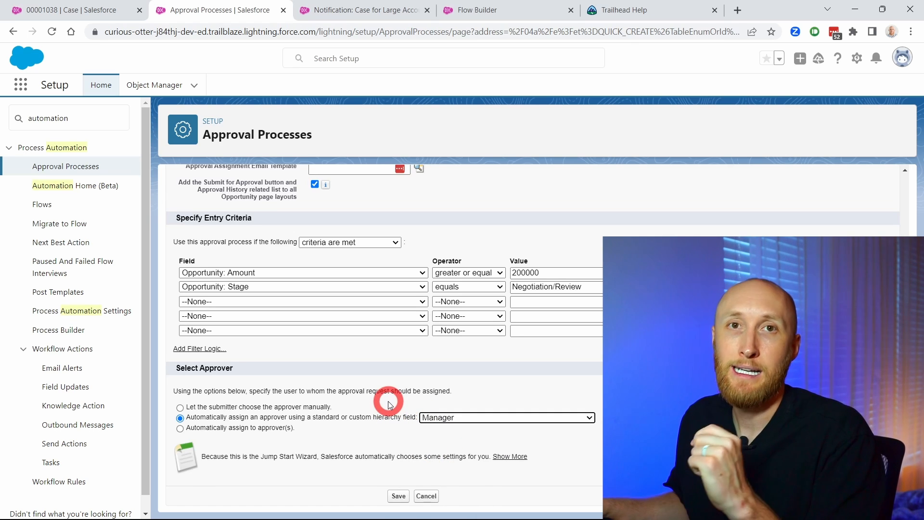
left_click(180, 429)
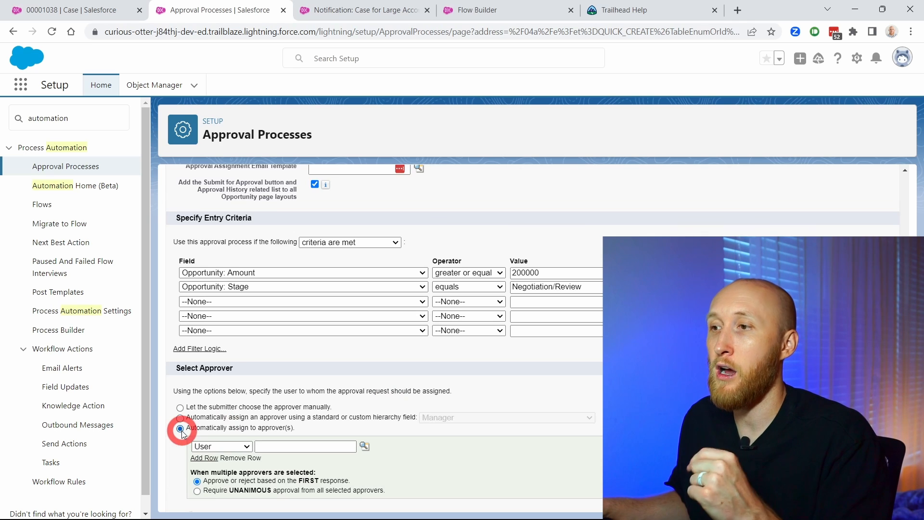
scroll(212, 414, "down", 2)
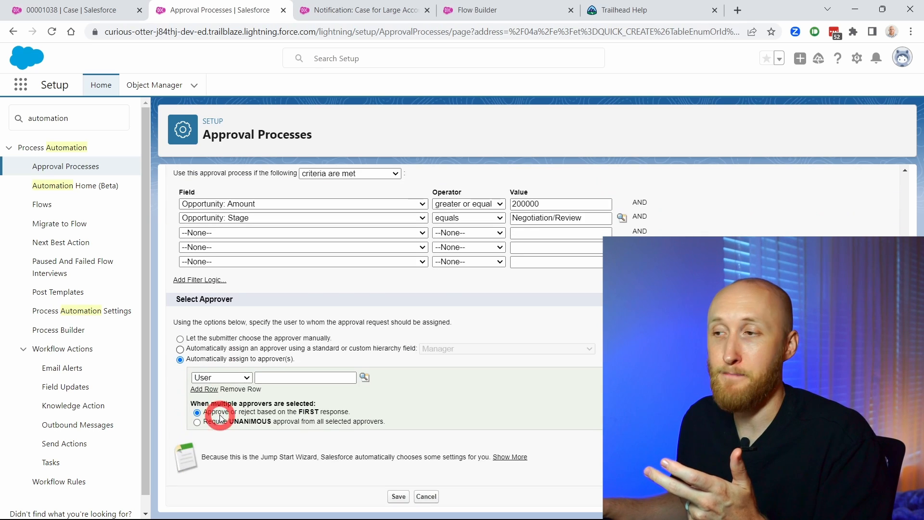
left_click(247, 379)
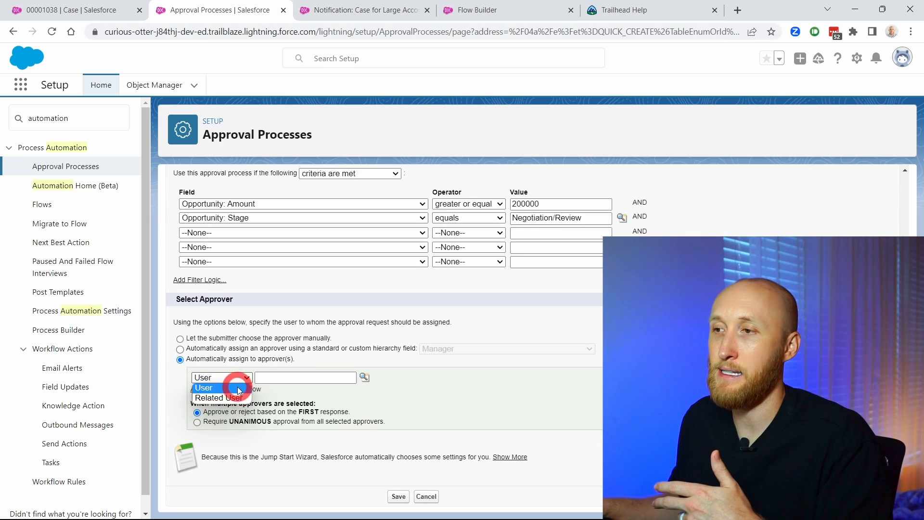
left_click(238, 388)
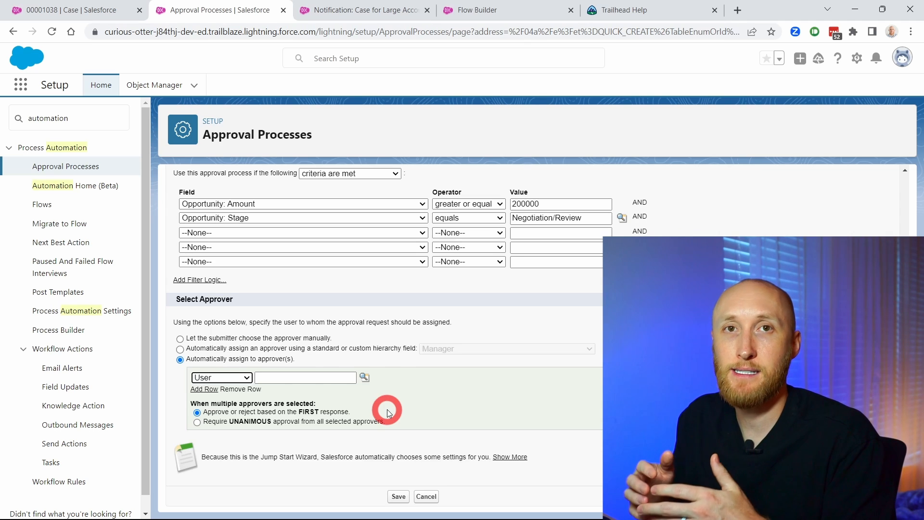
- Let the submitter choose the approver manually, then save the approval process and acknowledge the activation reminder
left_click(180, 340)
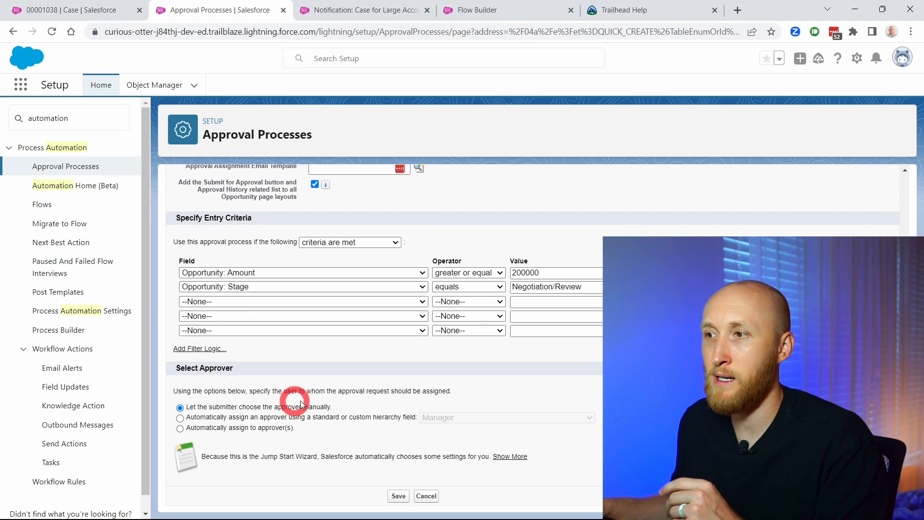
left_click(397, 496)
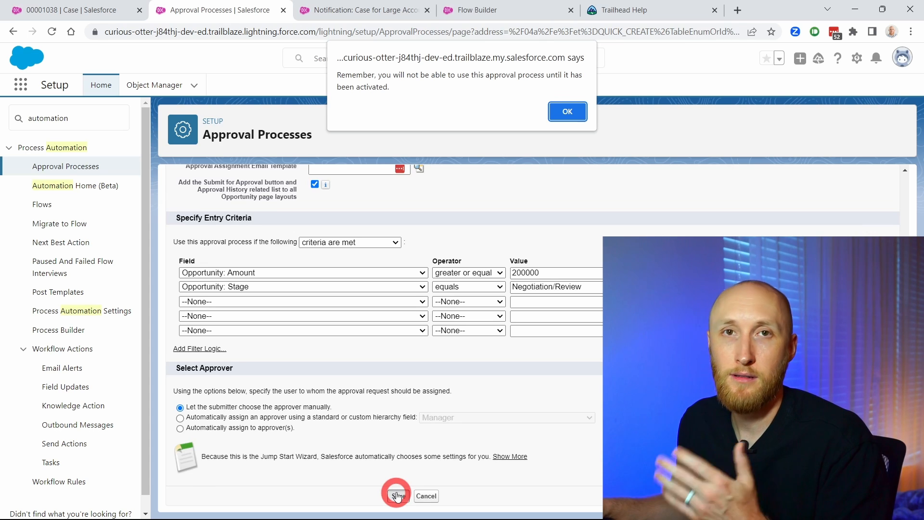
left_click(569, 112)
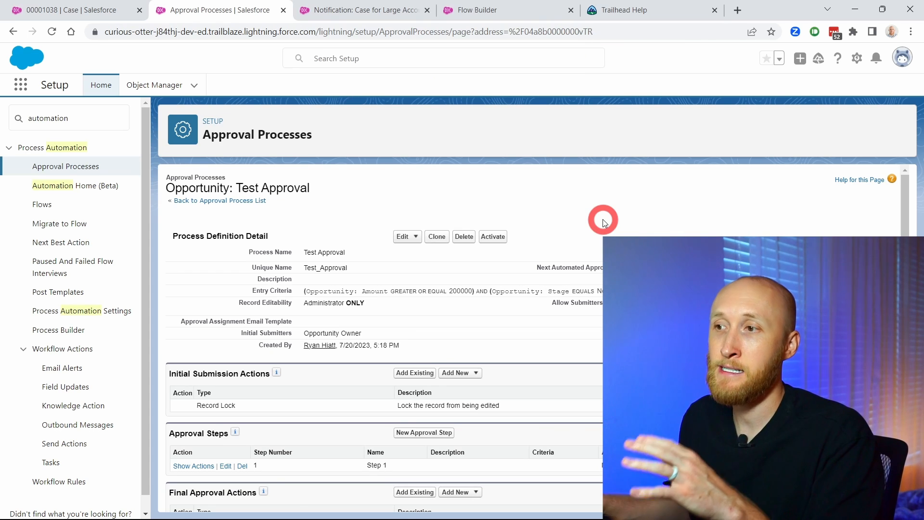
- Examine the saved process's approval steps and the action types available for initial submission, final approval, final rejection and recall
scroll(592, 306, "down", 3)
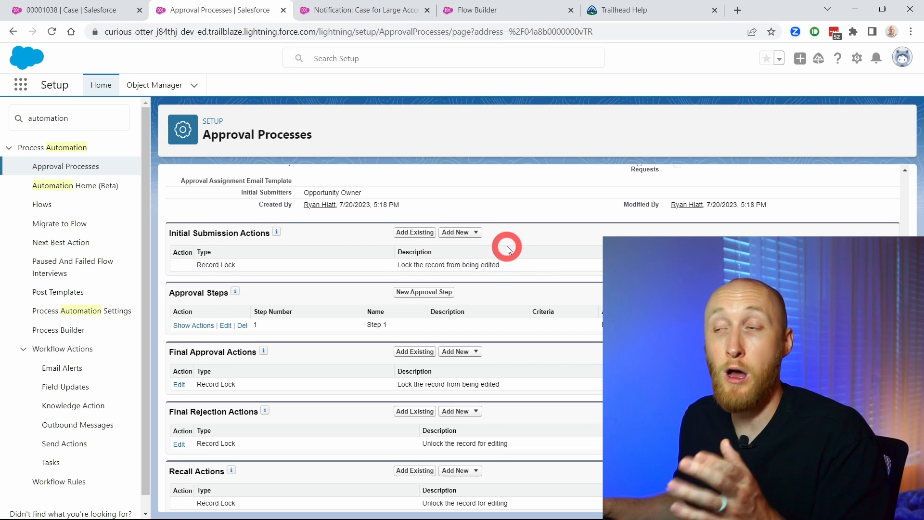
left_click(451, 233)
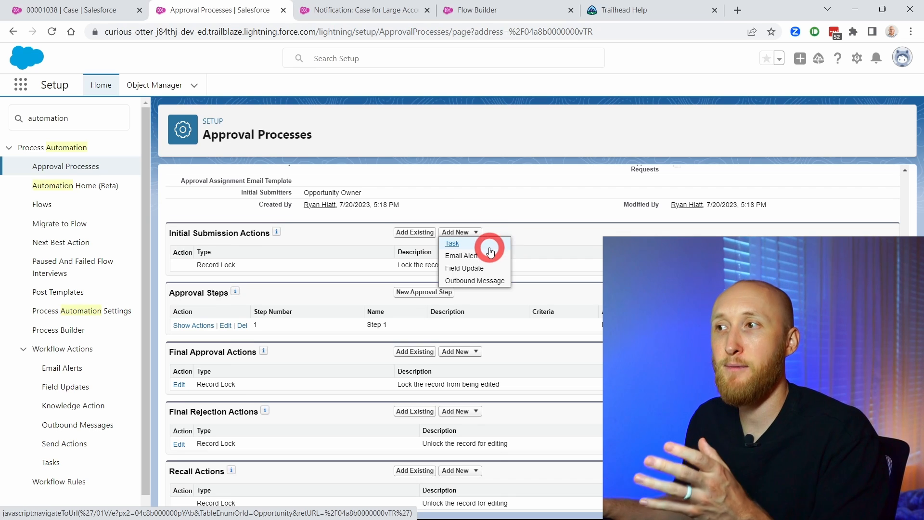
left_click(530, 230)
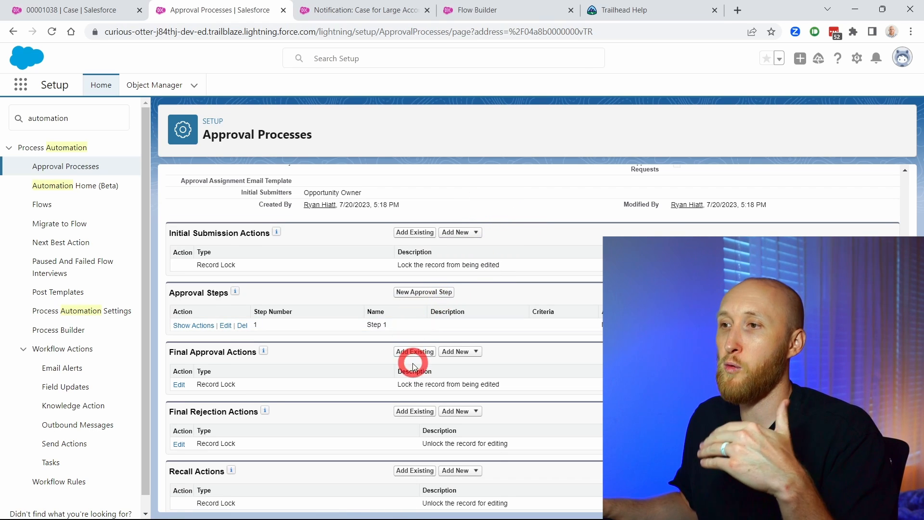
left_click(450, 357)
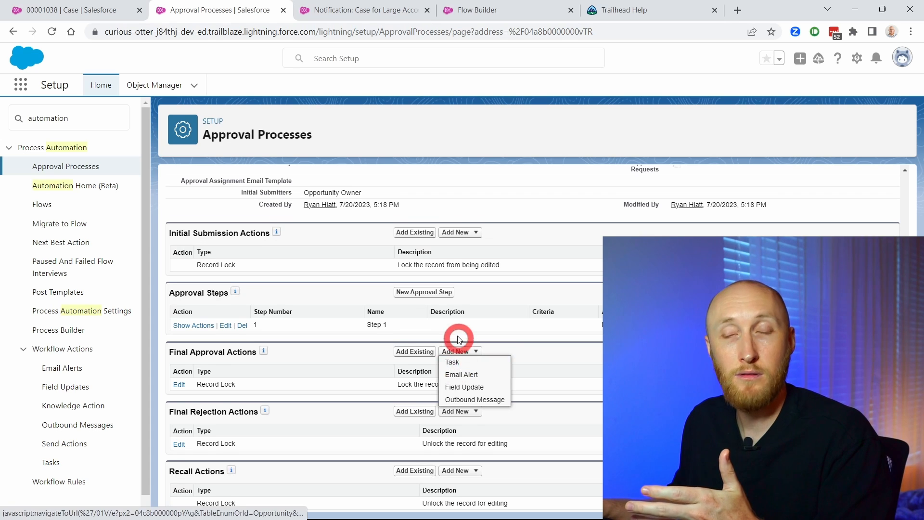
scroll(506, 340, "down", 1)
left_click(455, 392)
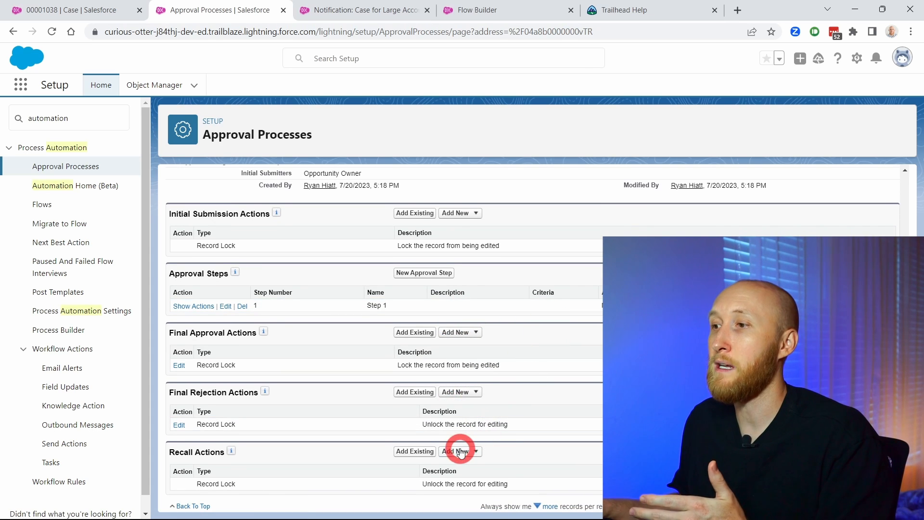
left_click(459, 451)
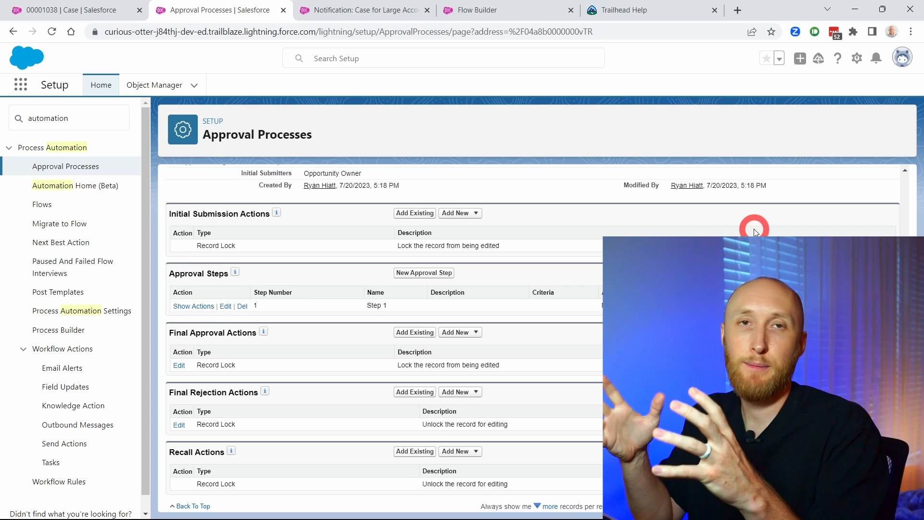
left_click(459, 213)
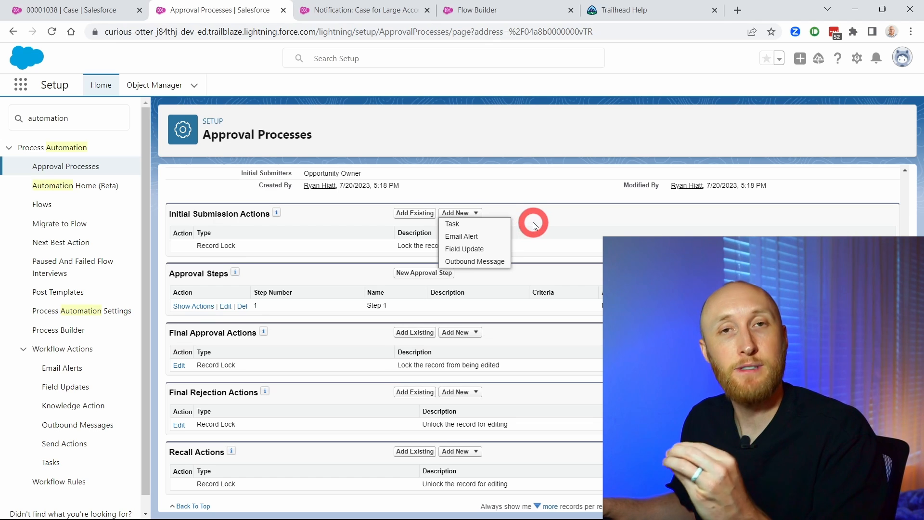
left_click(535, 224)
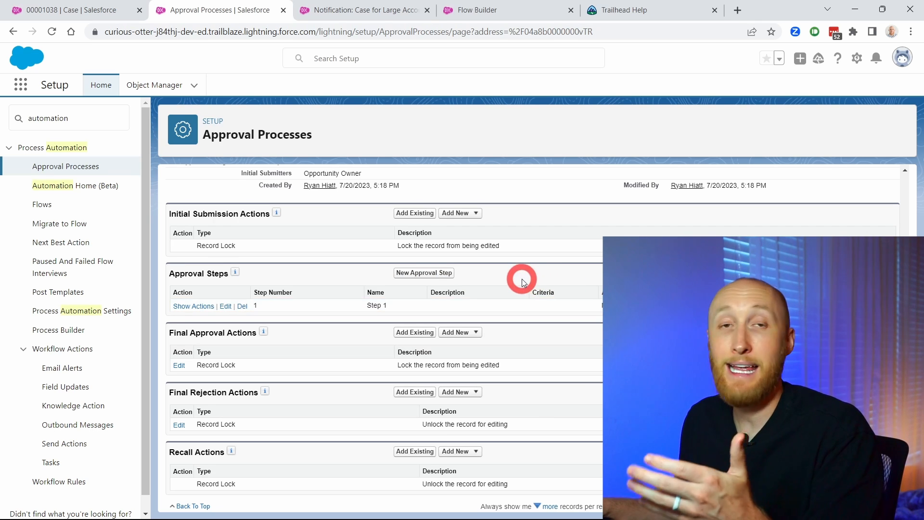
- Add a second approval step named Manager Approval and let all records enter it
left_click(441, 272)
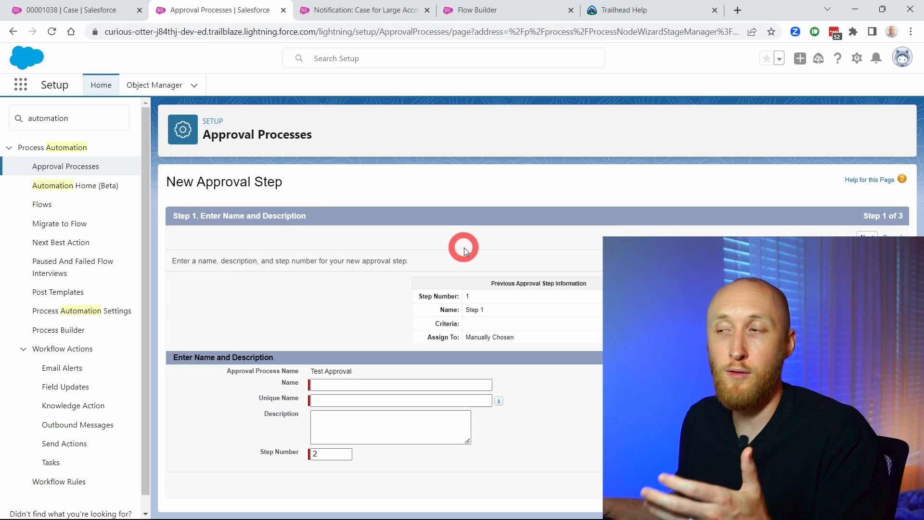
left_click(397, 382)
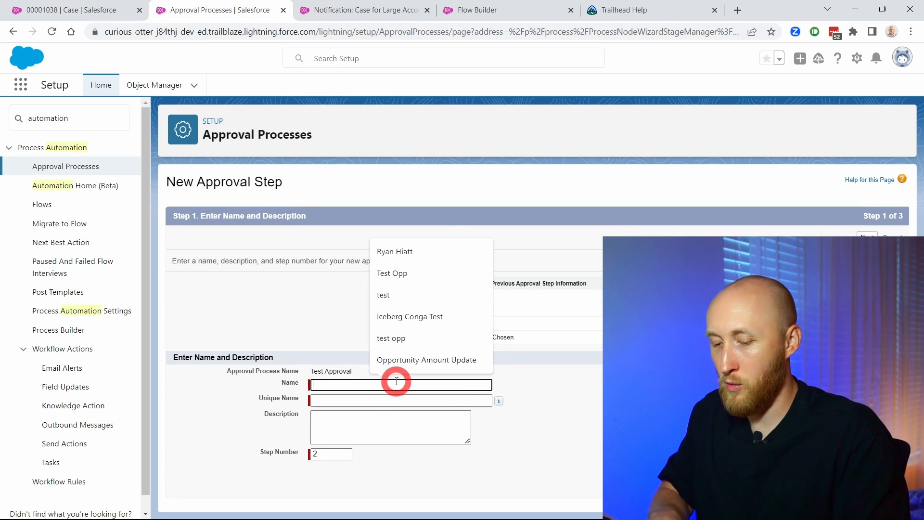
type("Manager Approval")
key("Tab")
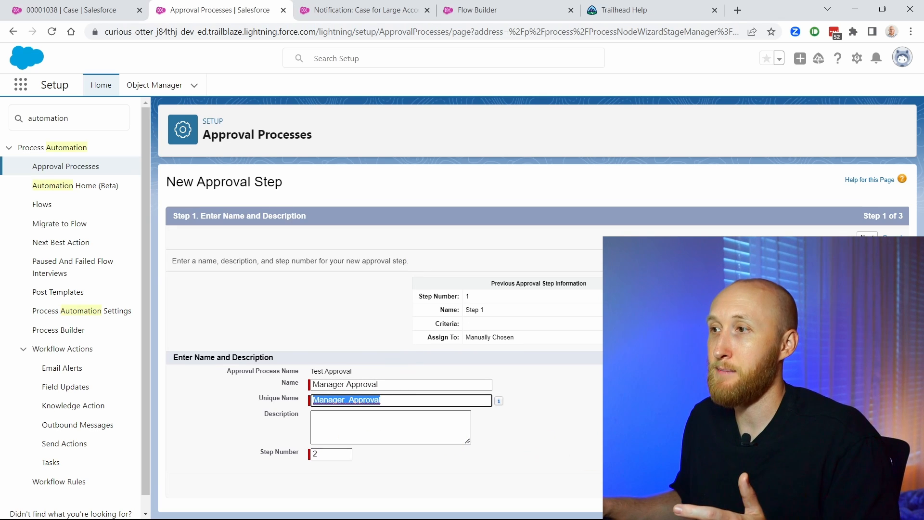
left_click(867, 485)
left_click(520, 398)
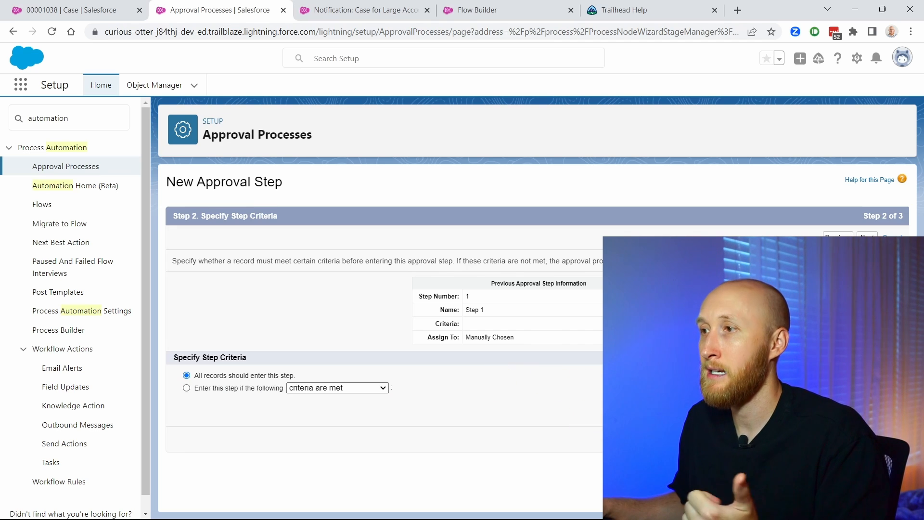
left_click(868, 439)
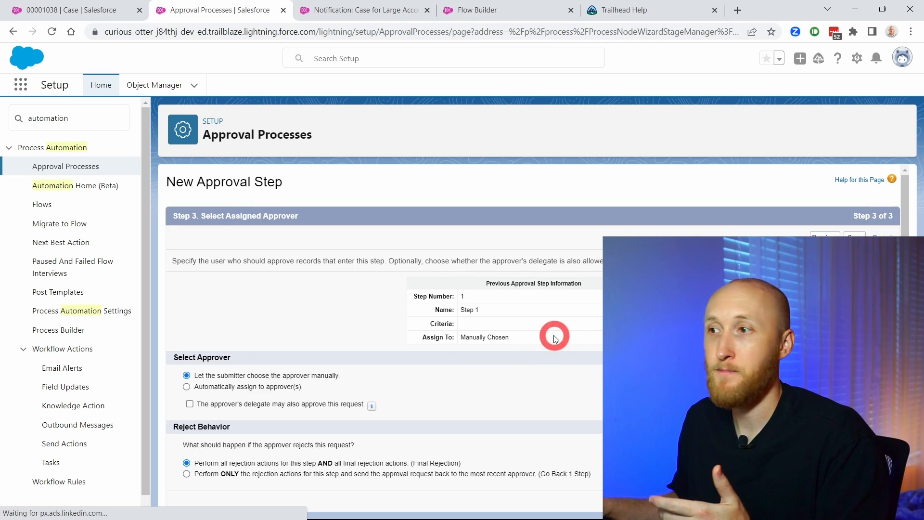
- Assign the Manager Approval step automatically to a specific approver of type User, picked with the user lookup
scroll(406, 342, "down", 1)
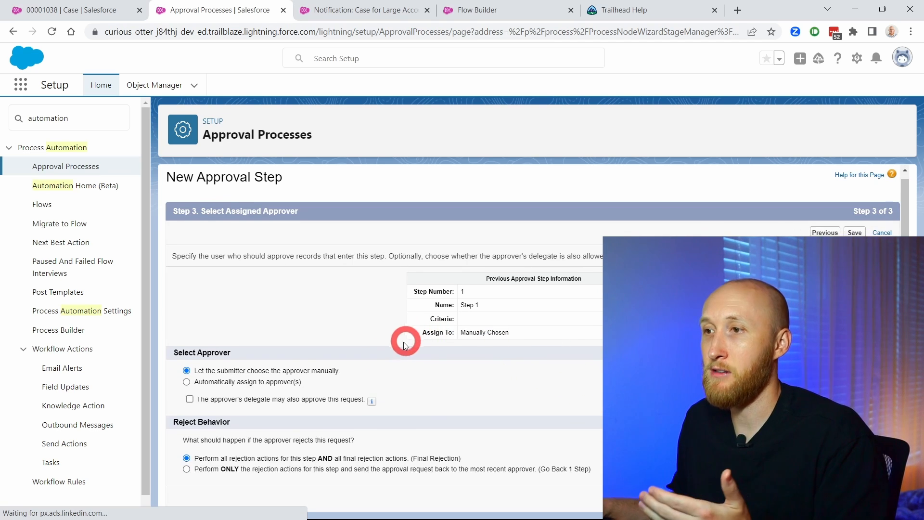
left_click(186, 383)
left_click(303, 400)
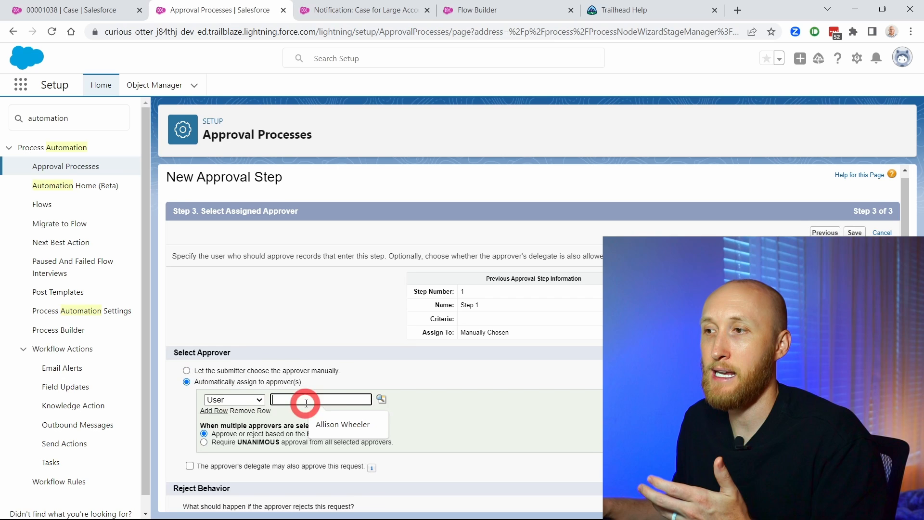
left_click(379, 400)
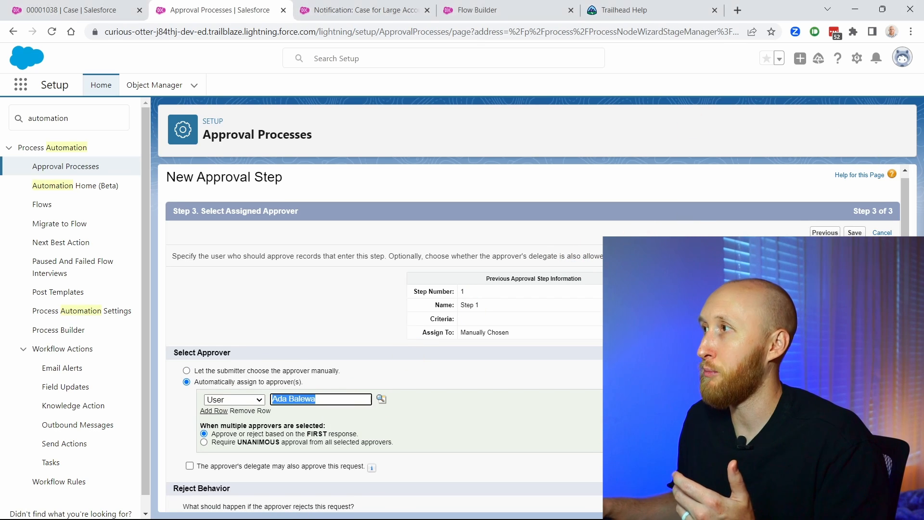
left_click(418, 378)
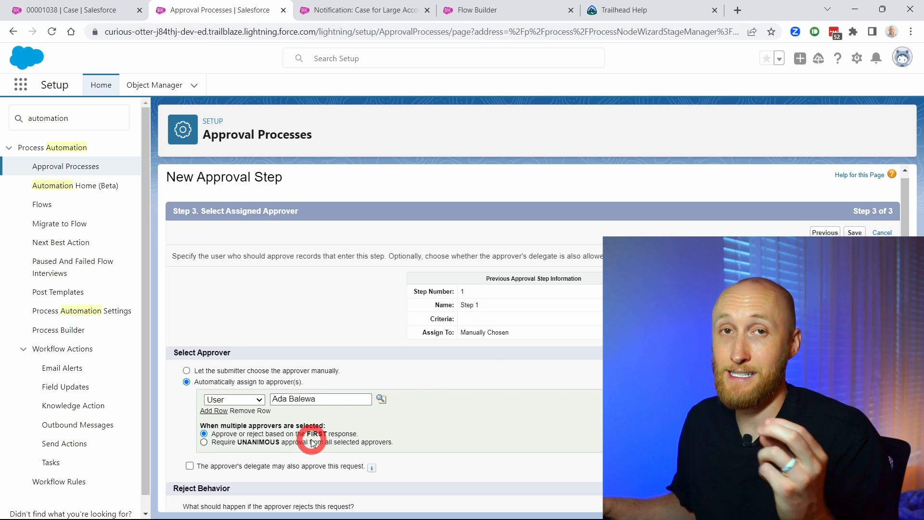
scroll(312, 427, "down", 1)
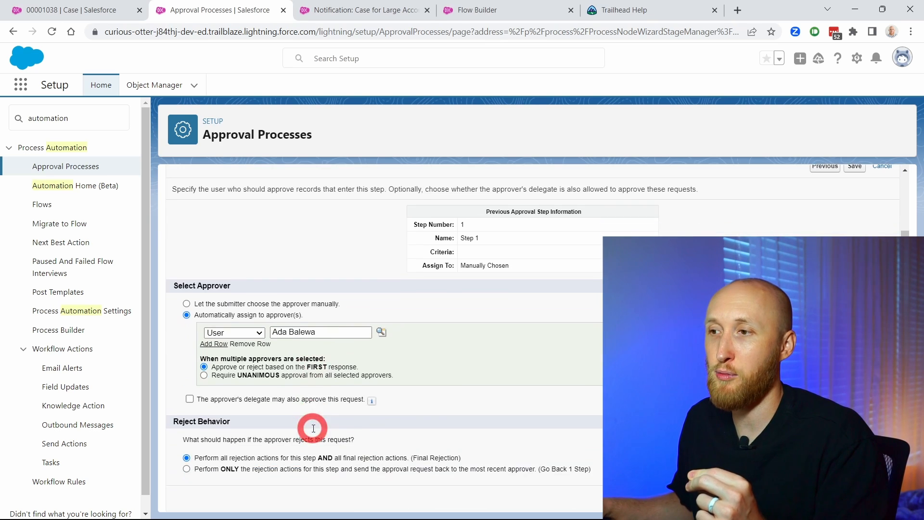
- Examine the step's delegate approval option and the Delegated Approver field on the assigned approver's user record
mouse_move(374, 402)
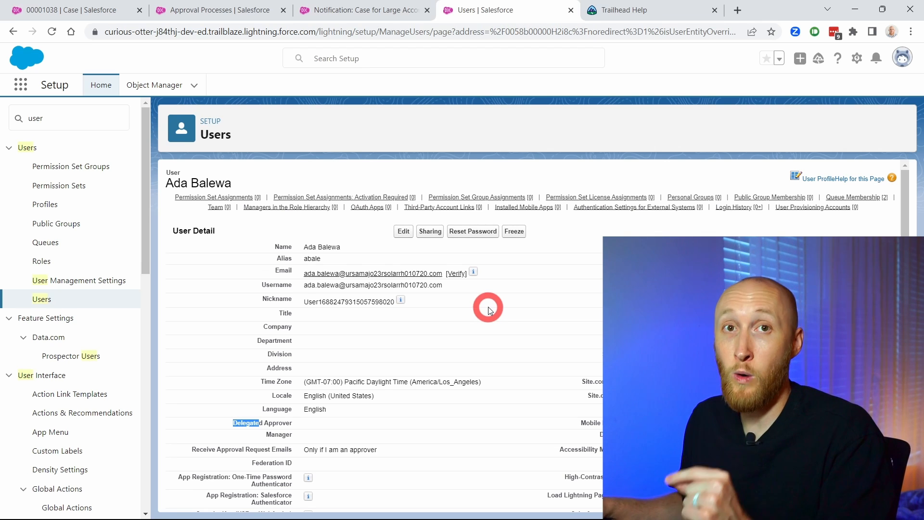
left_click(229, 426)
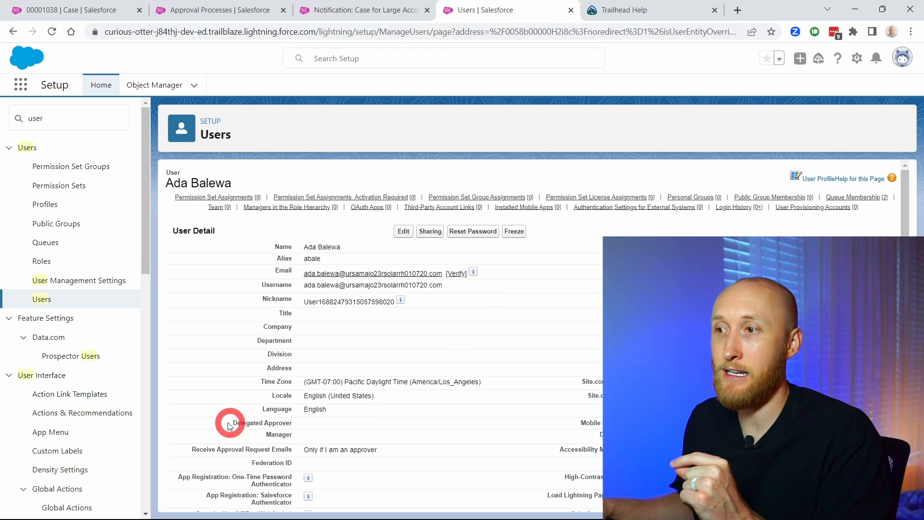
left_click_drag(233, 428, 307, 429)
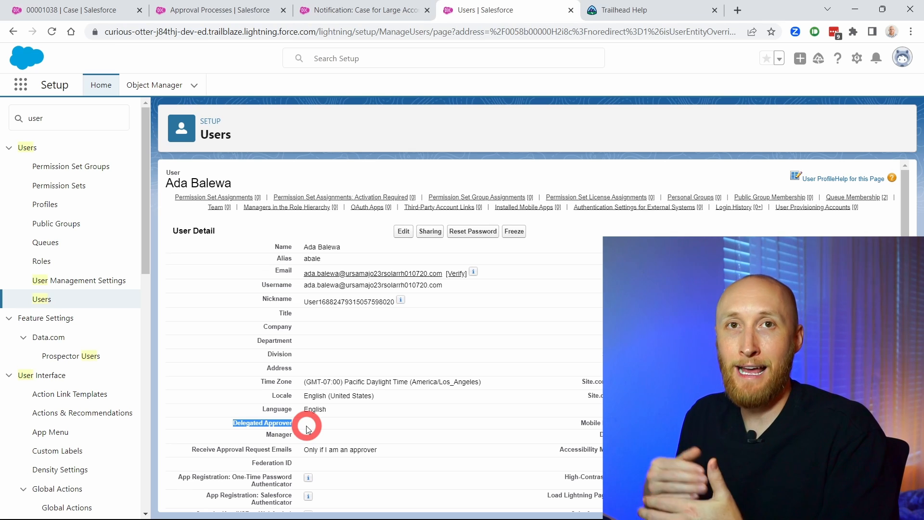
left_click(406, 232)
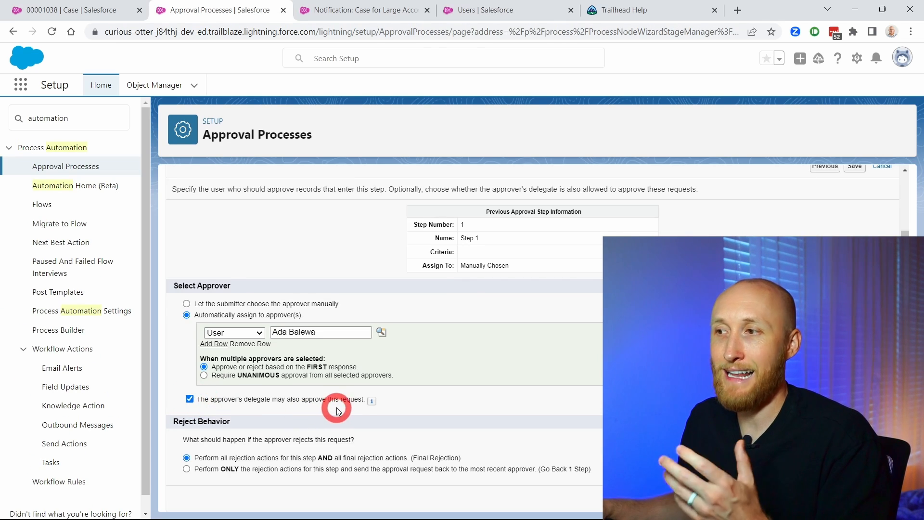